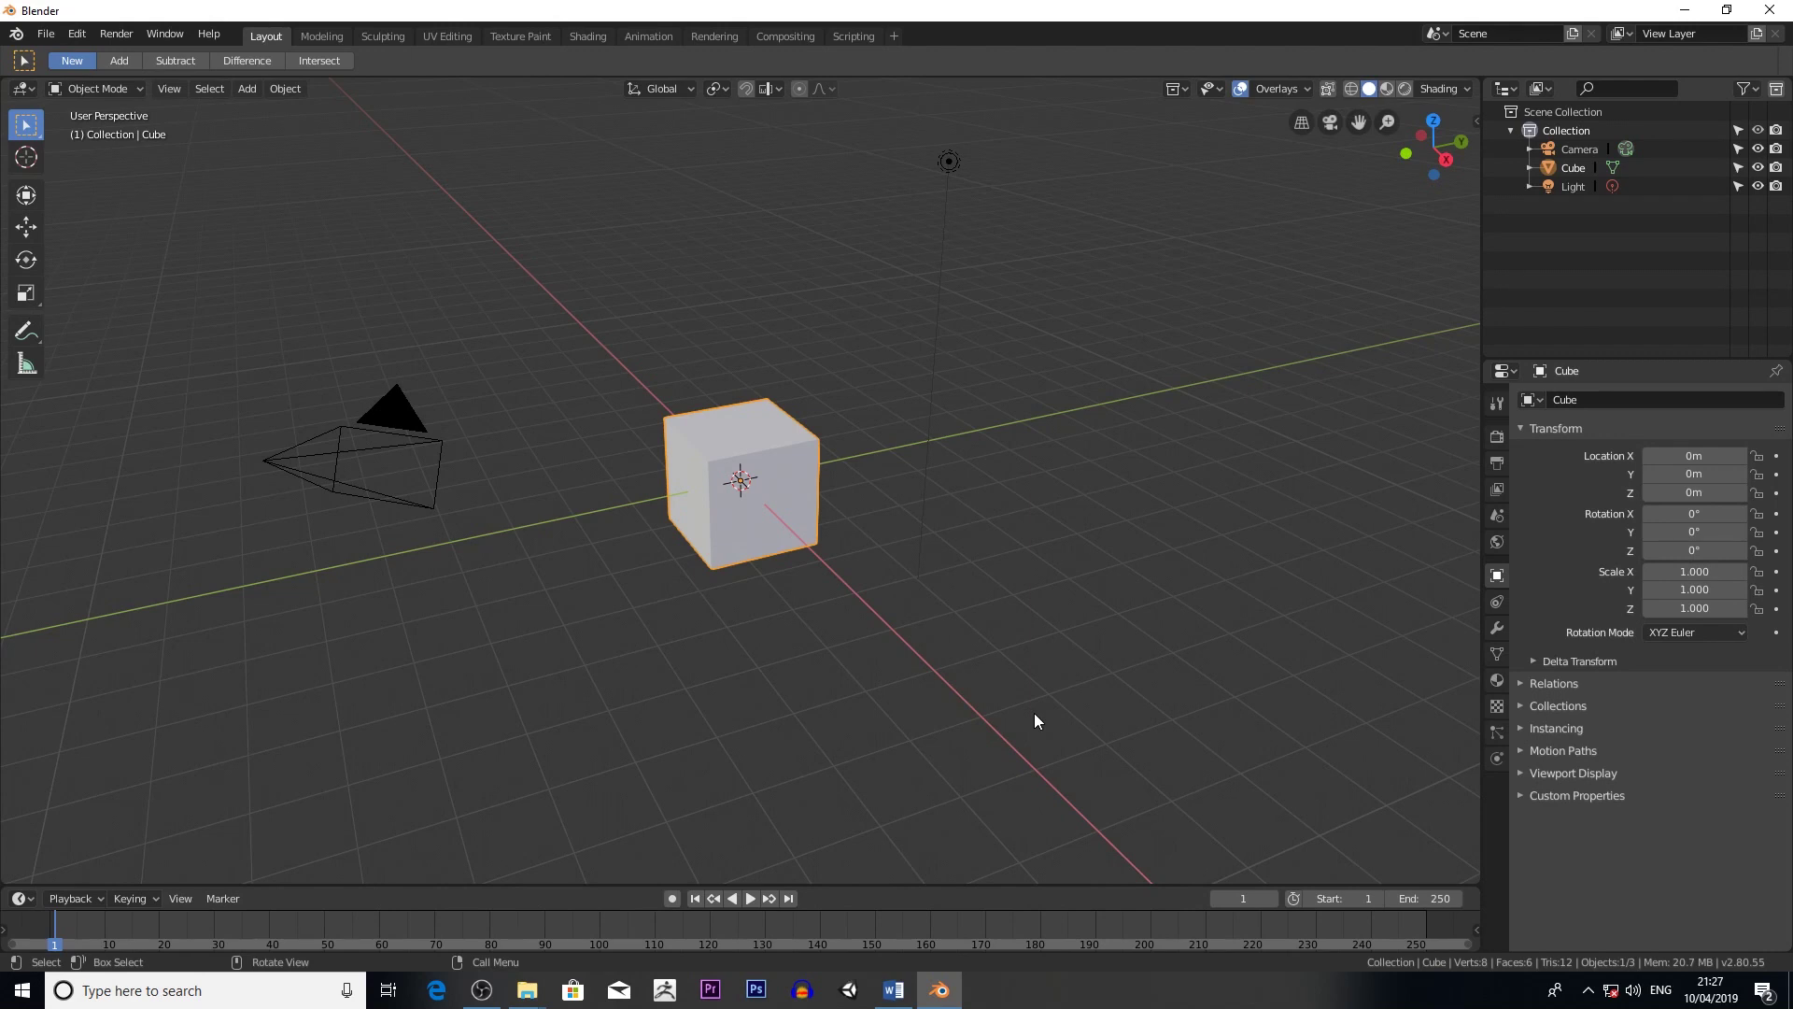
- Select the default cube and delete it from the scene
left_click(829, 554)
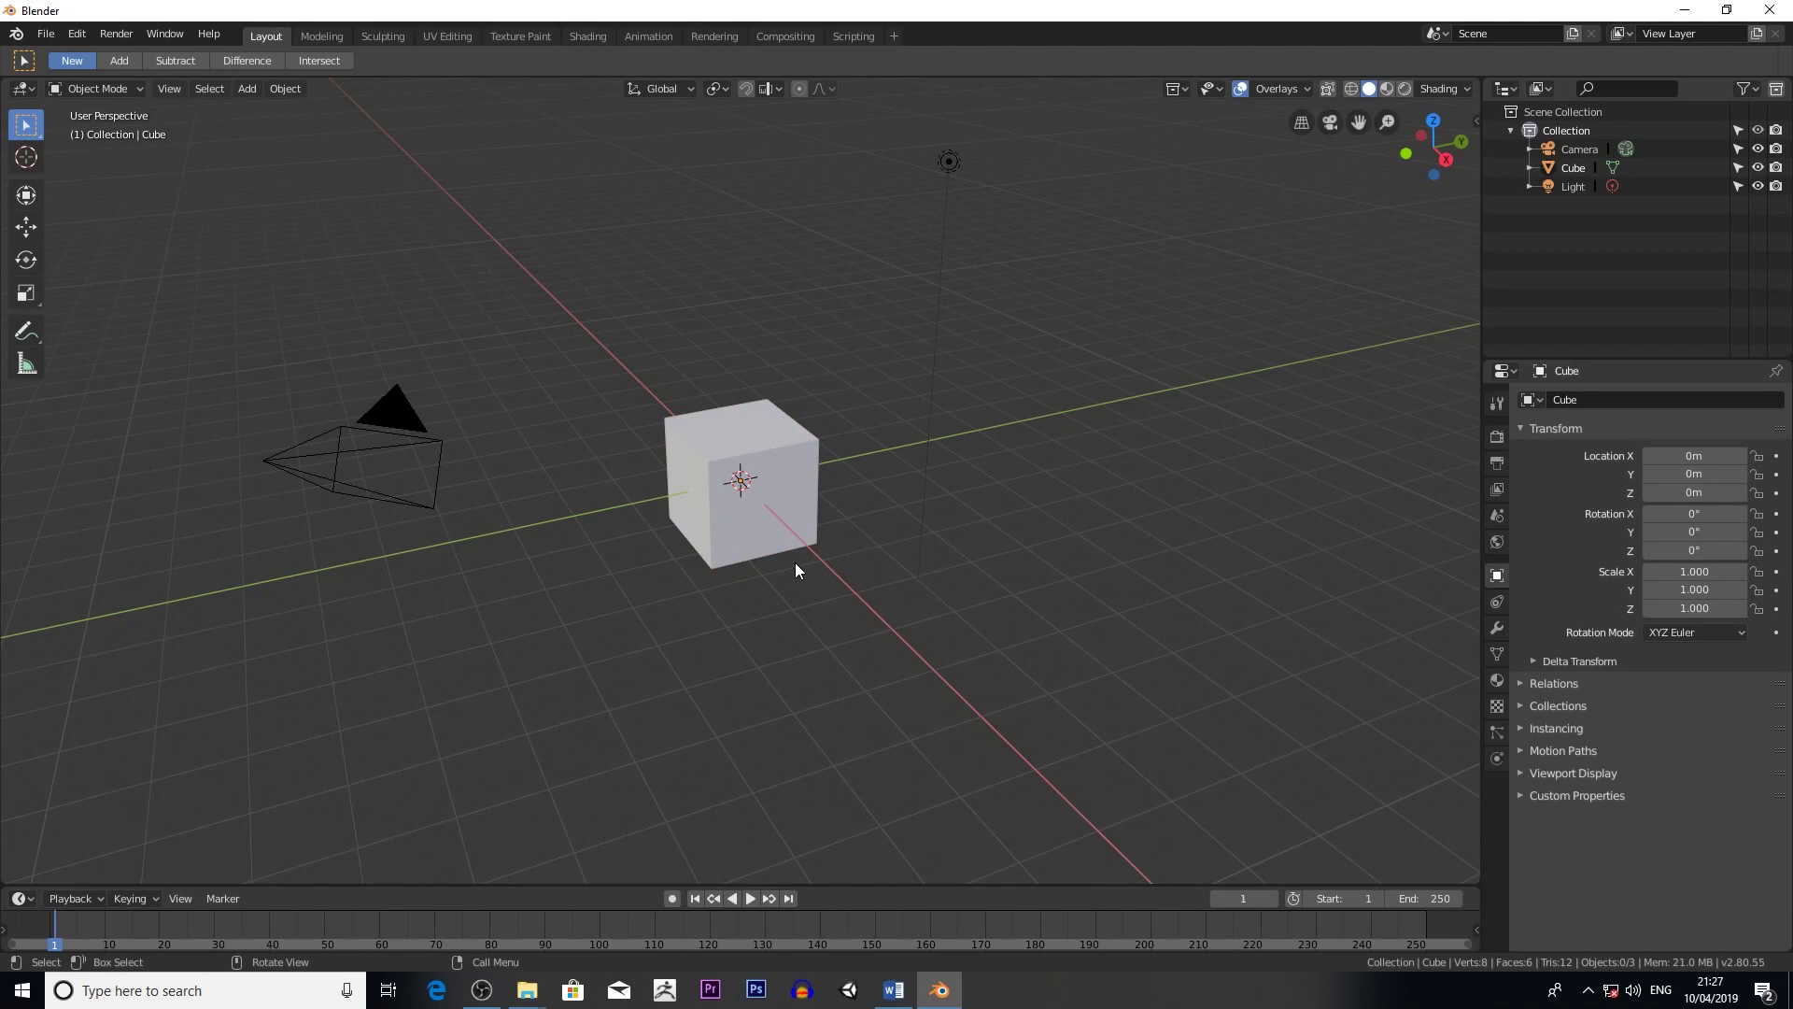
left_click(786, 534)
key("Delete")
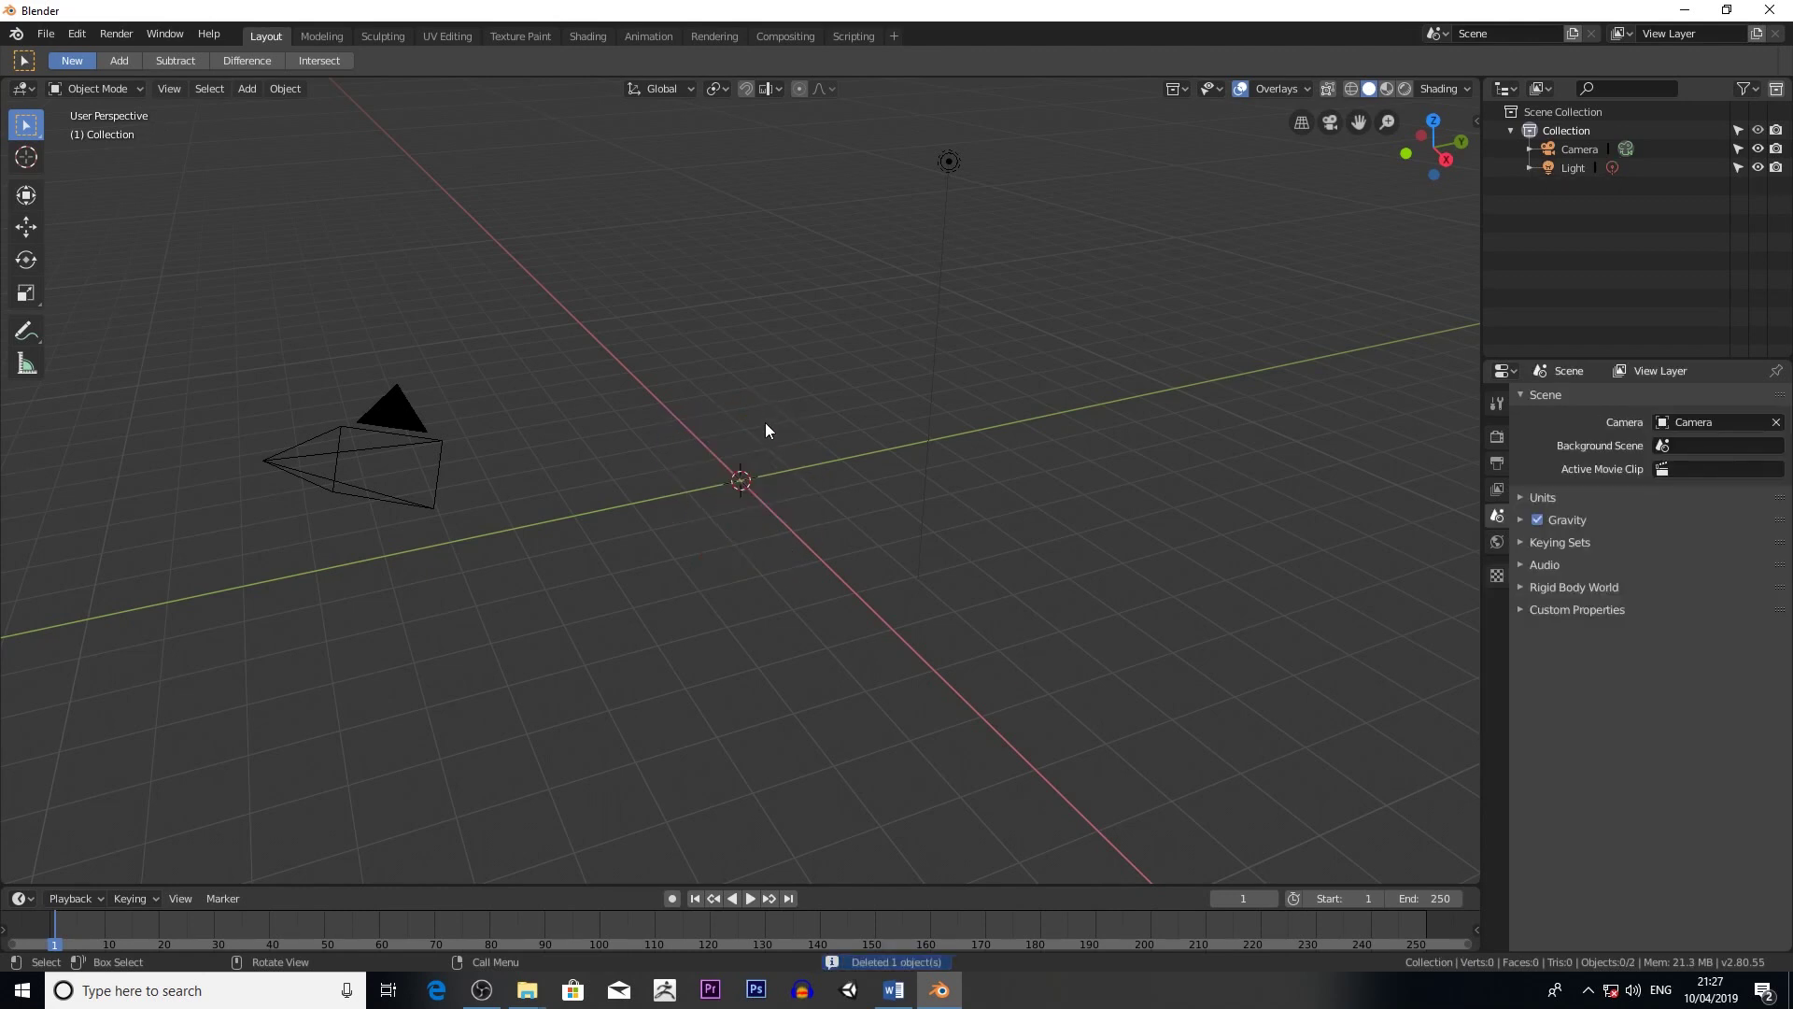
- Select the camera and set its Location X, Y and Z to 0 in the sidebar
left_click(395, 505)
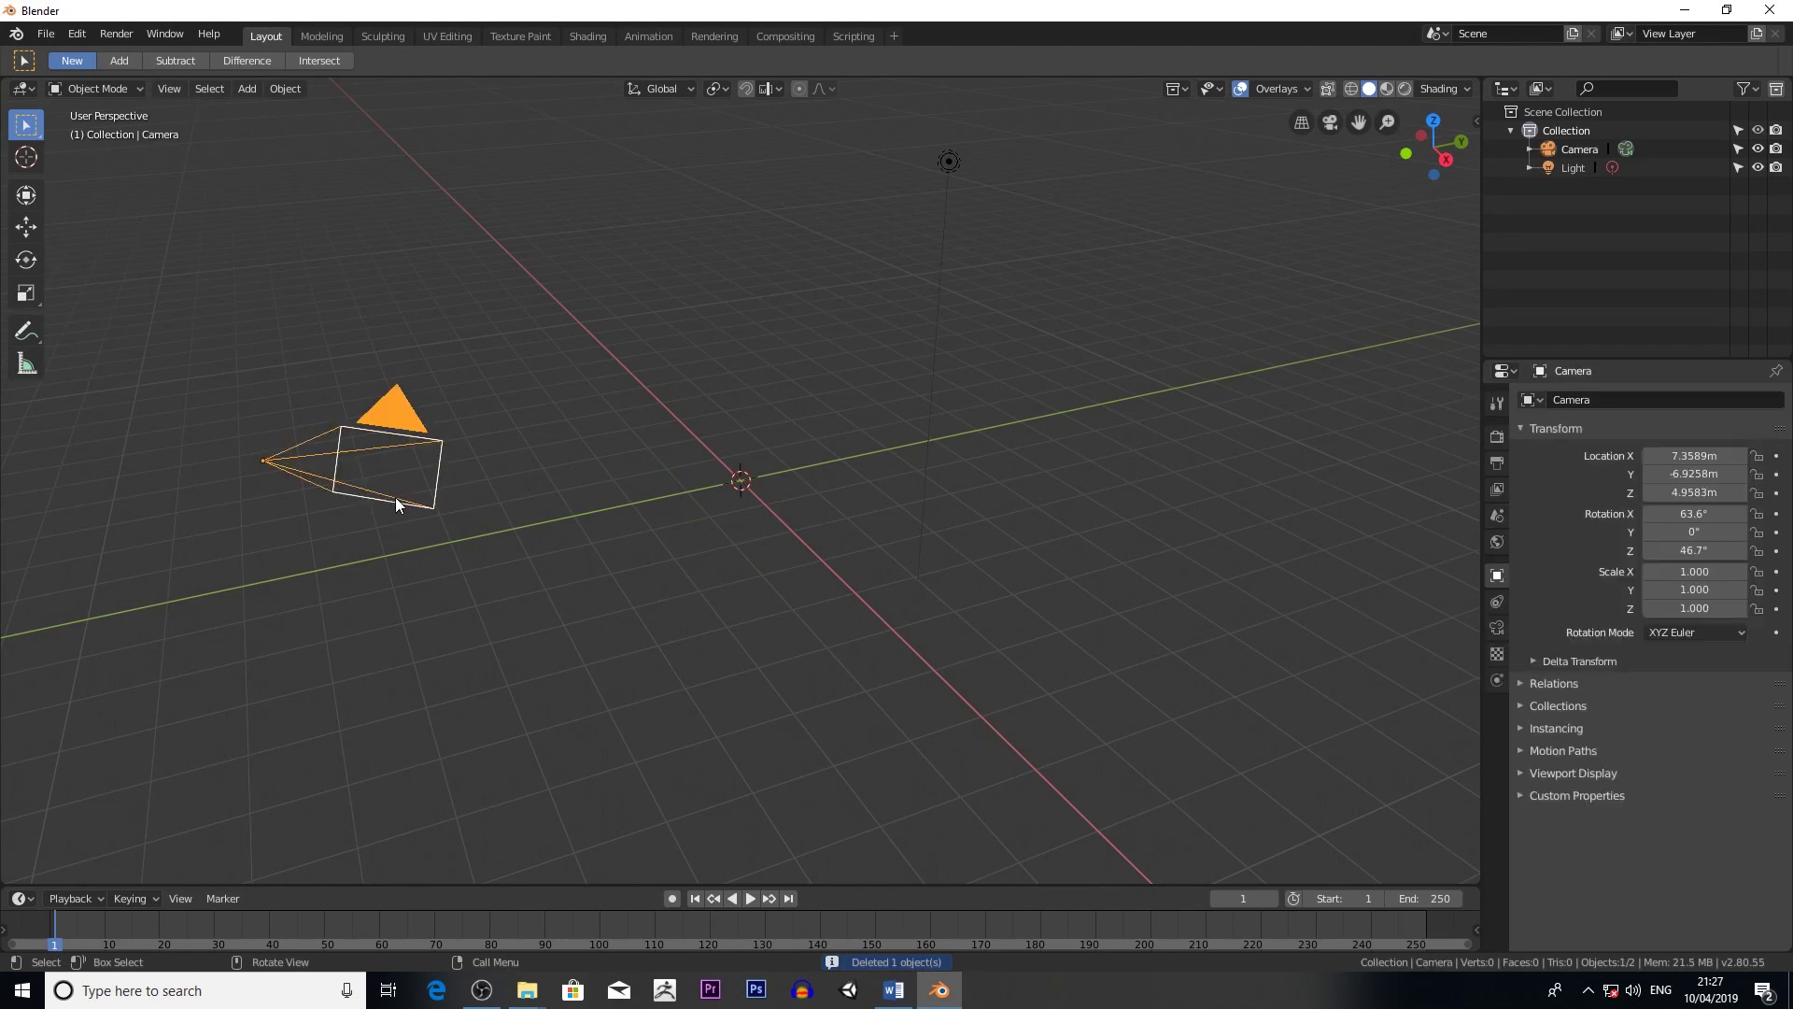
left_click(1476, 122)
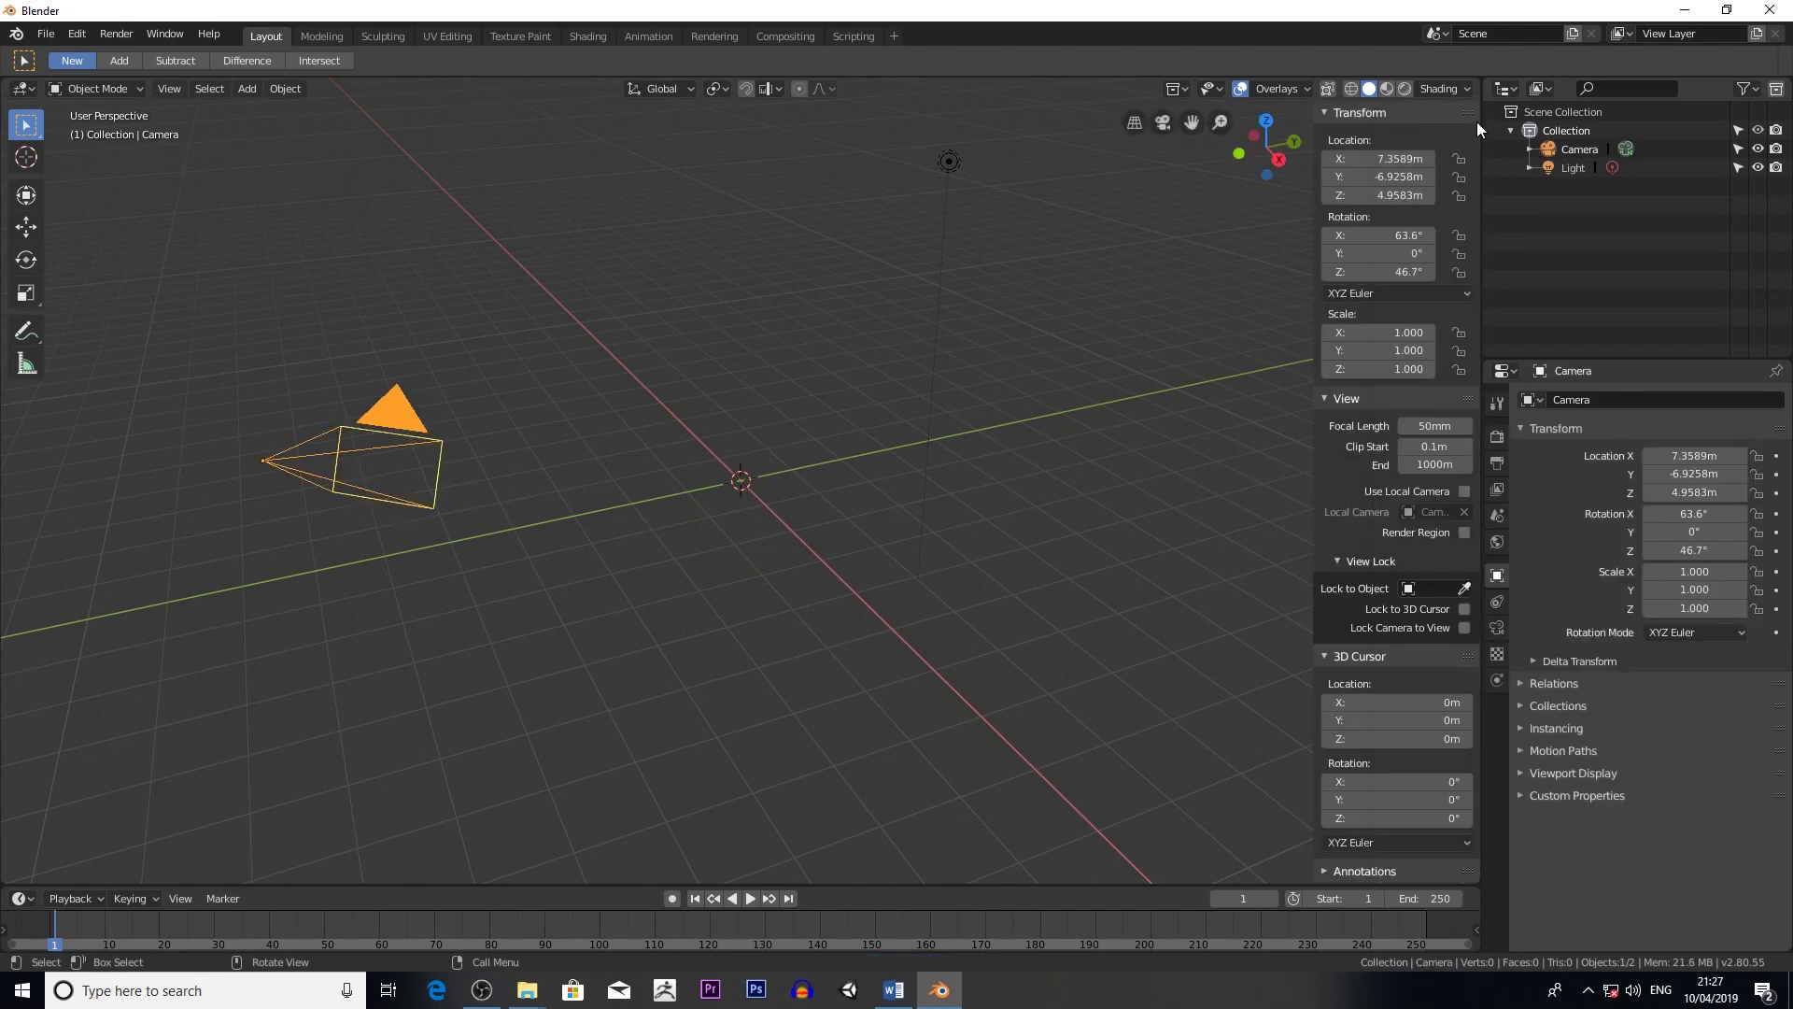
left_click(1410, 159)
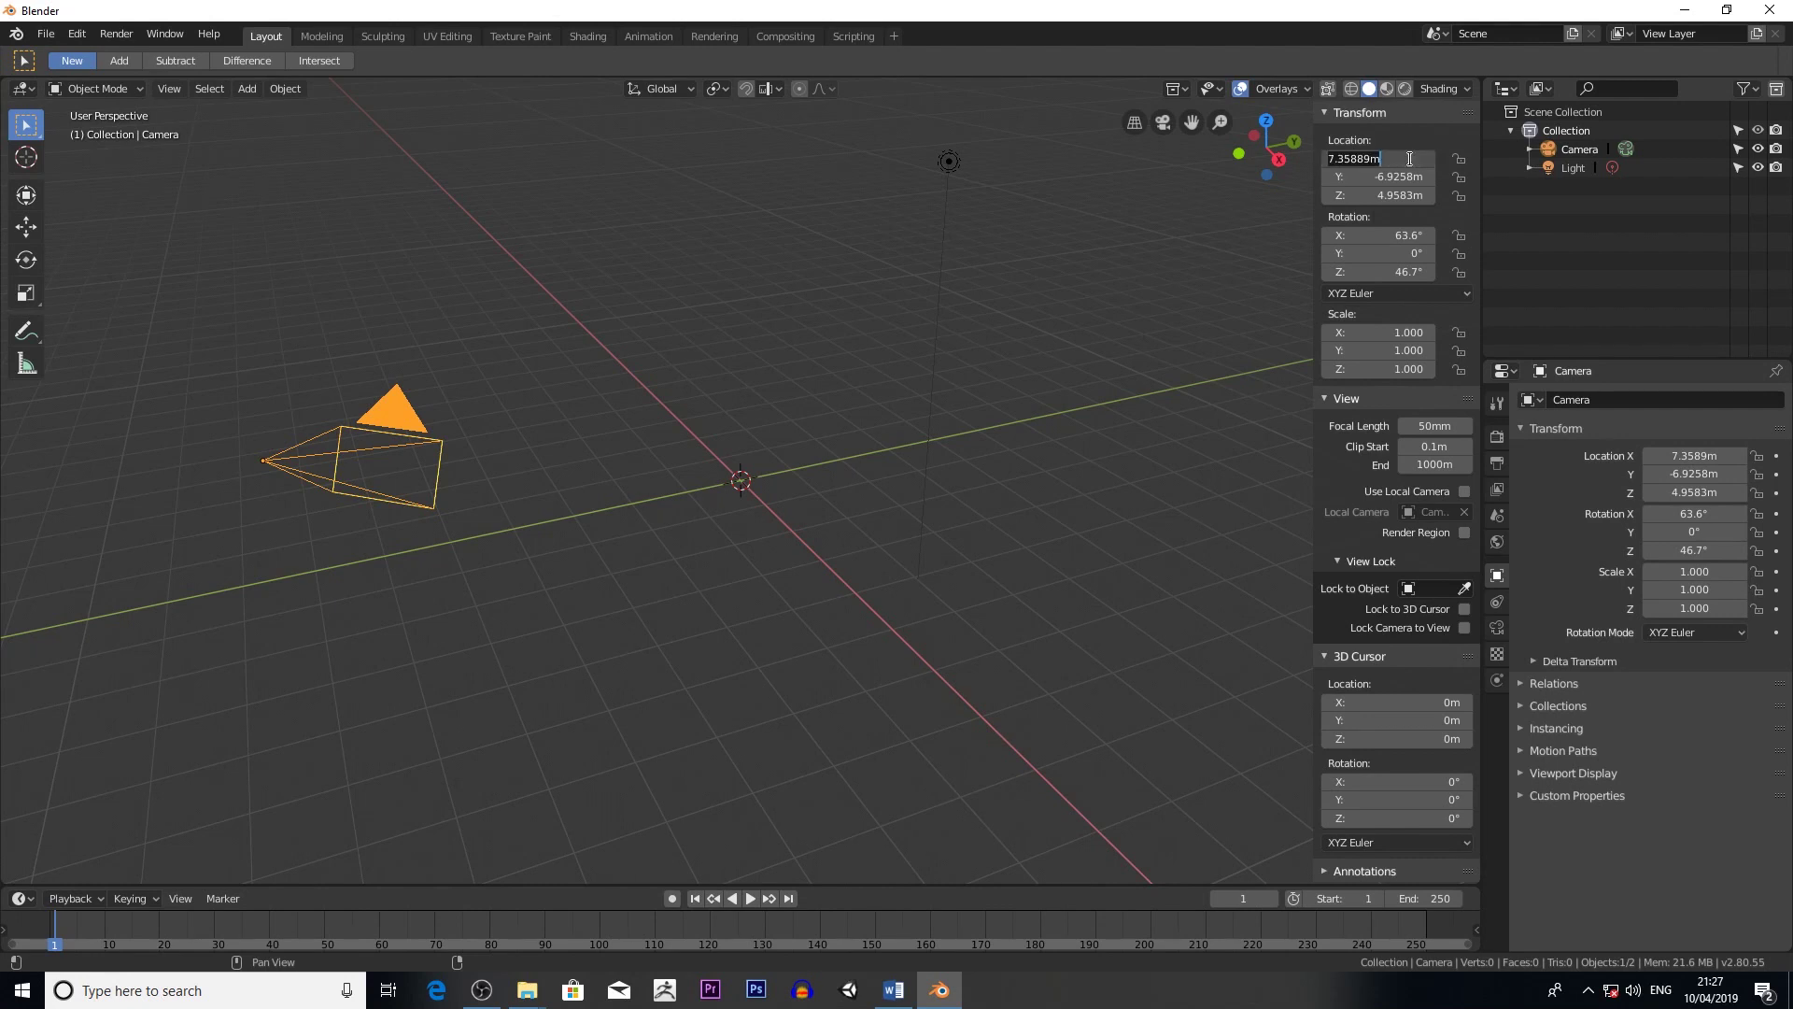
type("0")
key("Return")
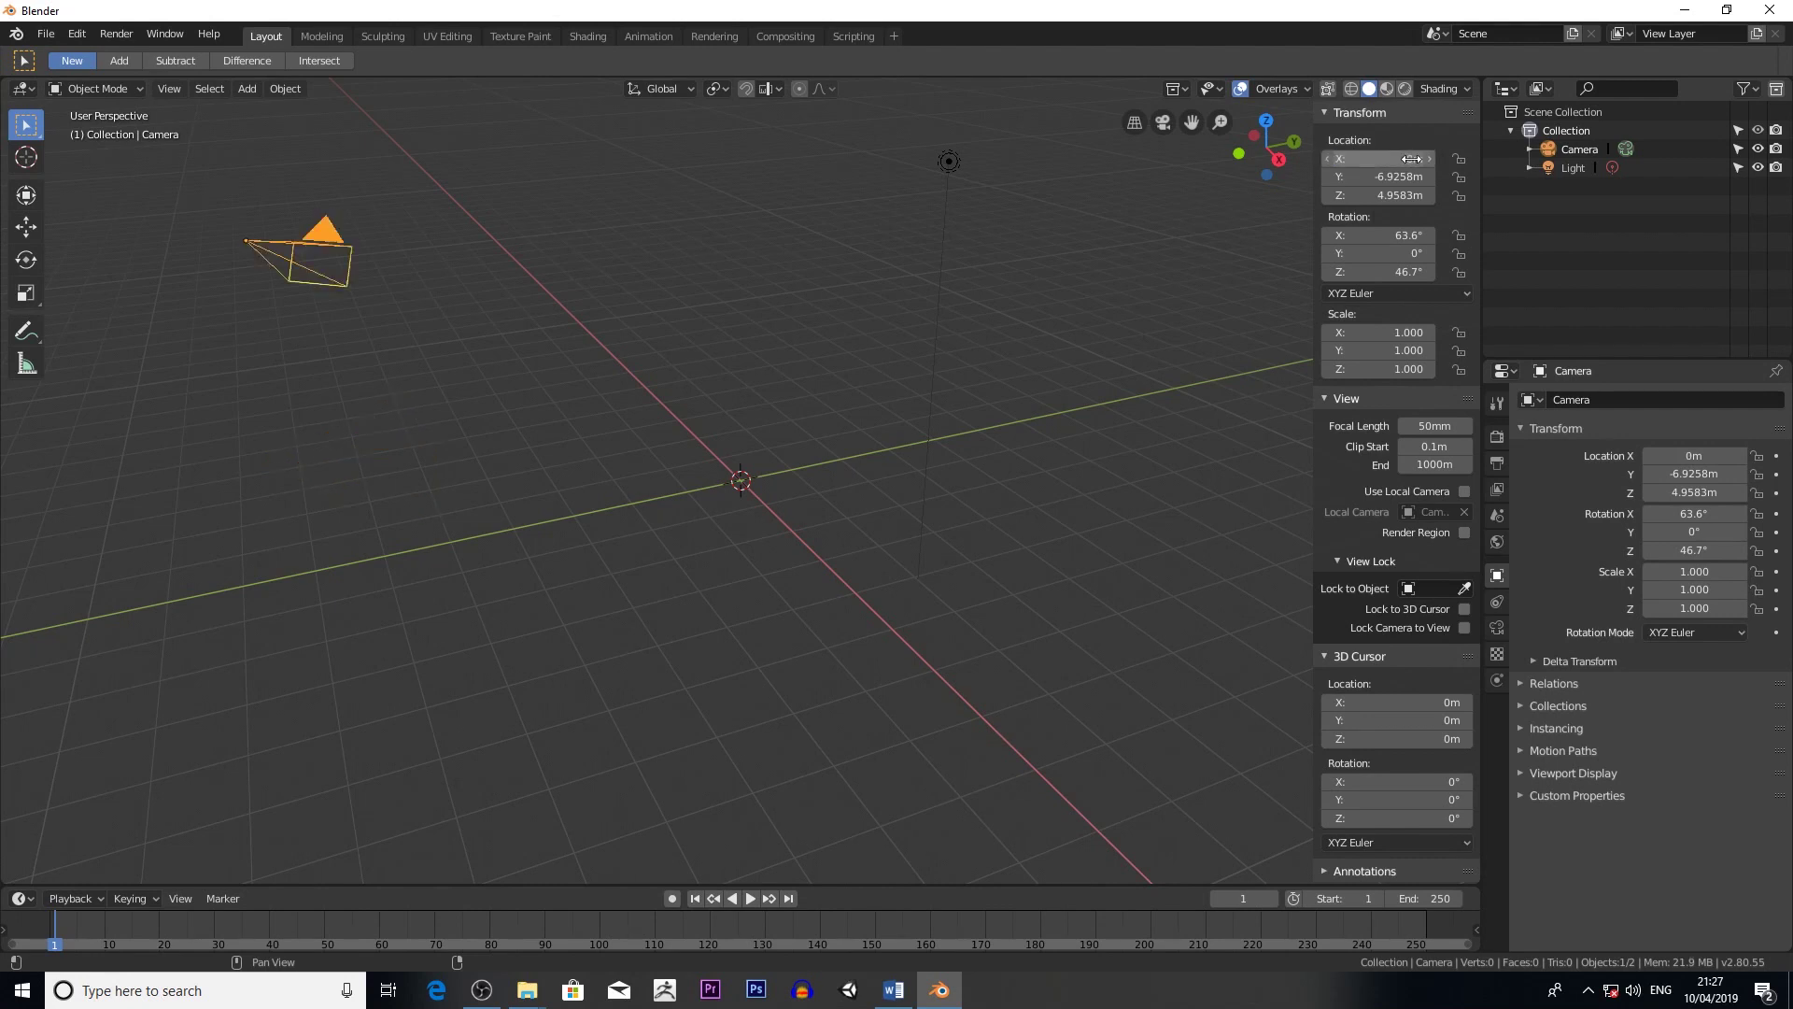
left_click(1401, 177)
type("0")
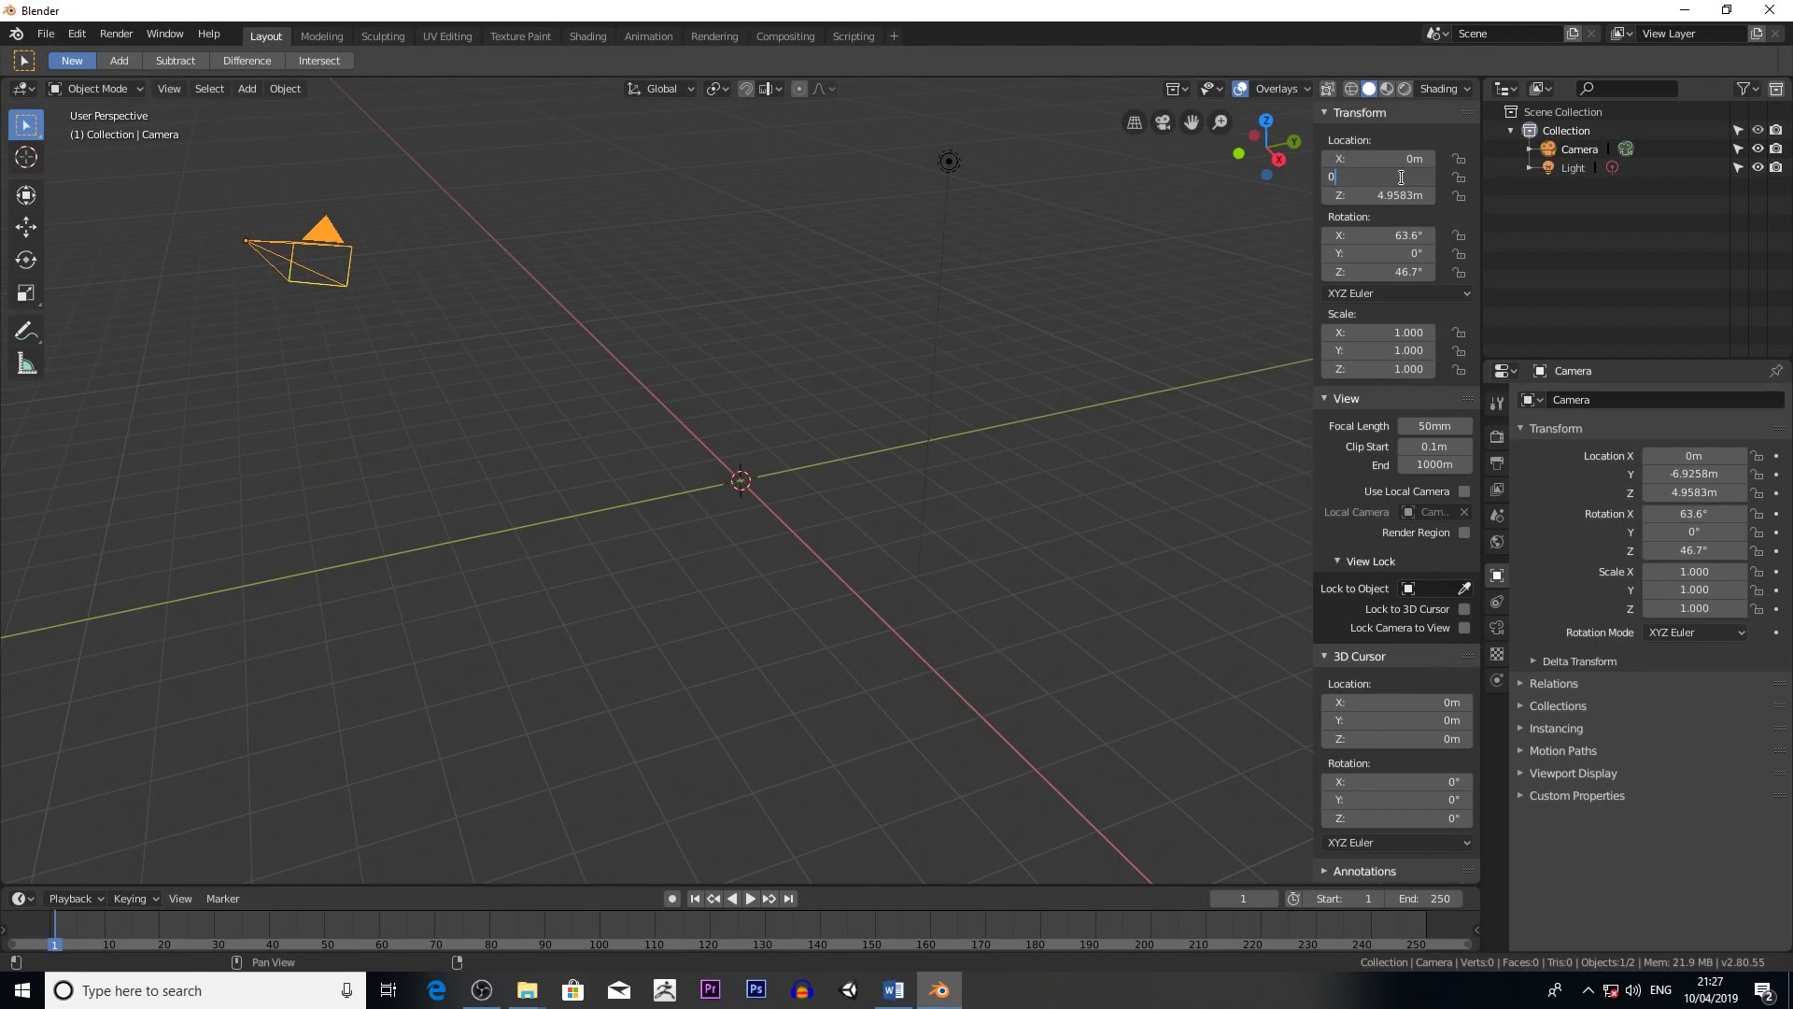
key("Return")
left_click(1389, 192)
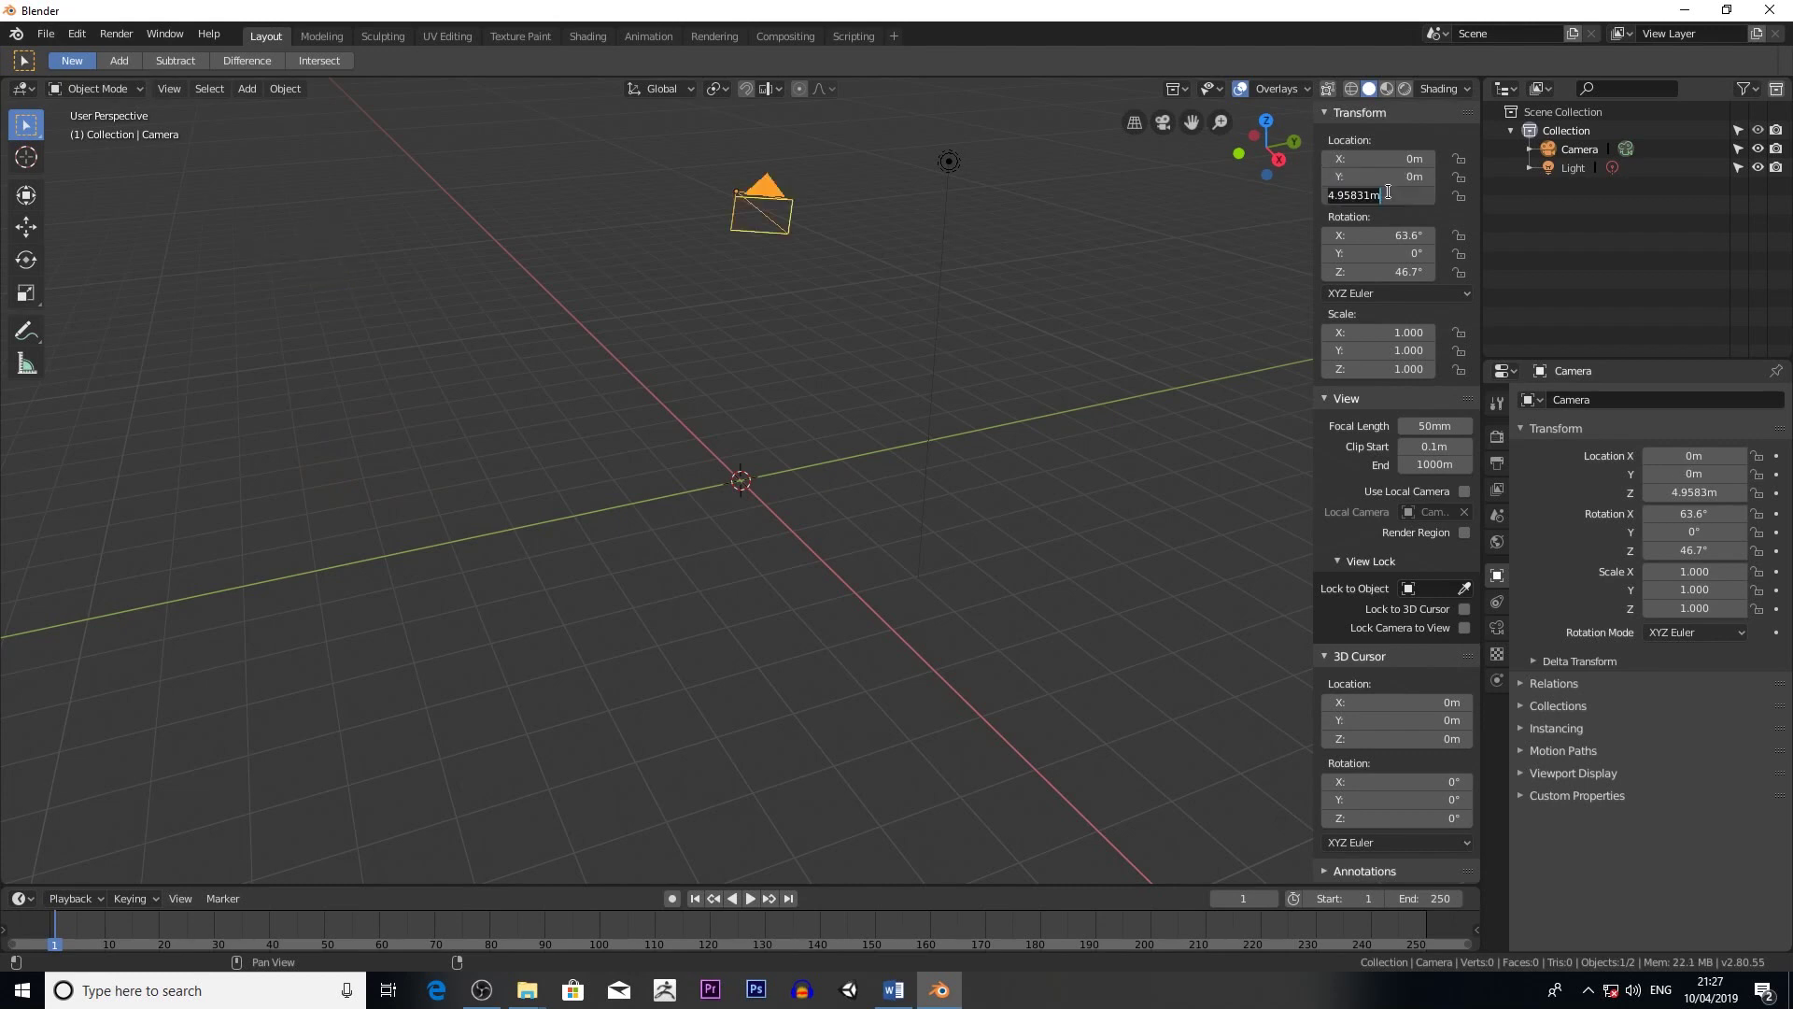
type("0")
key("Return")
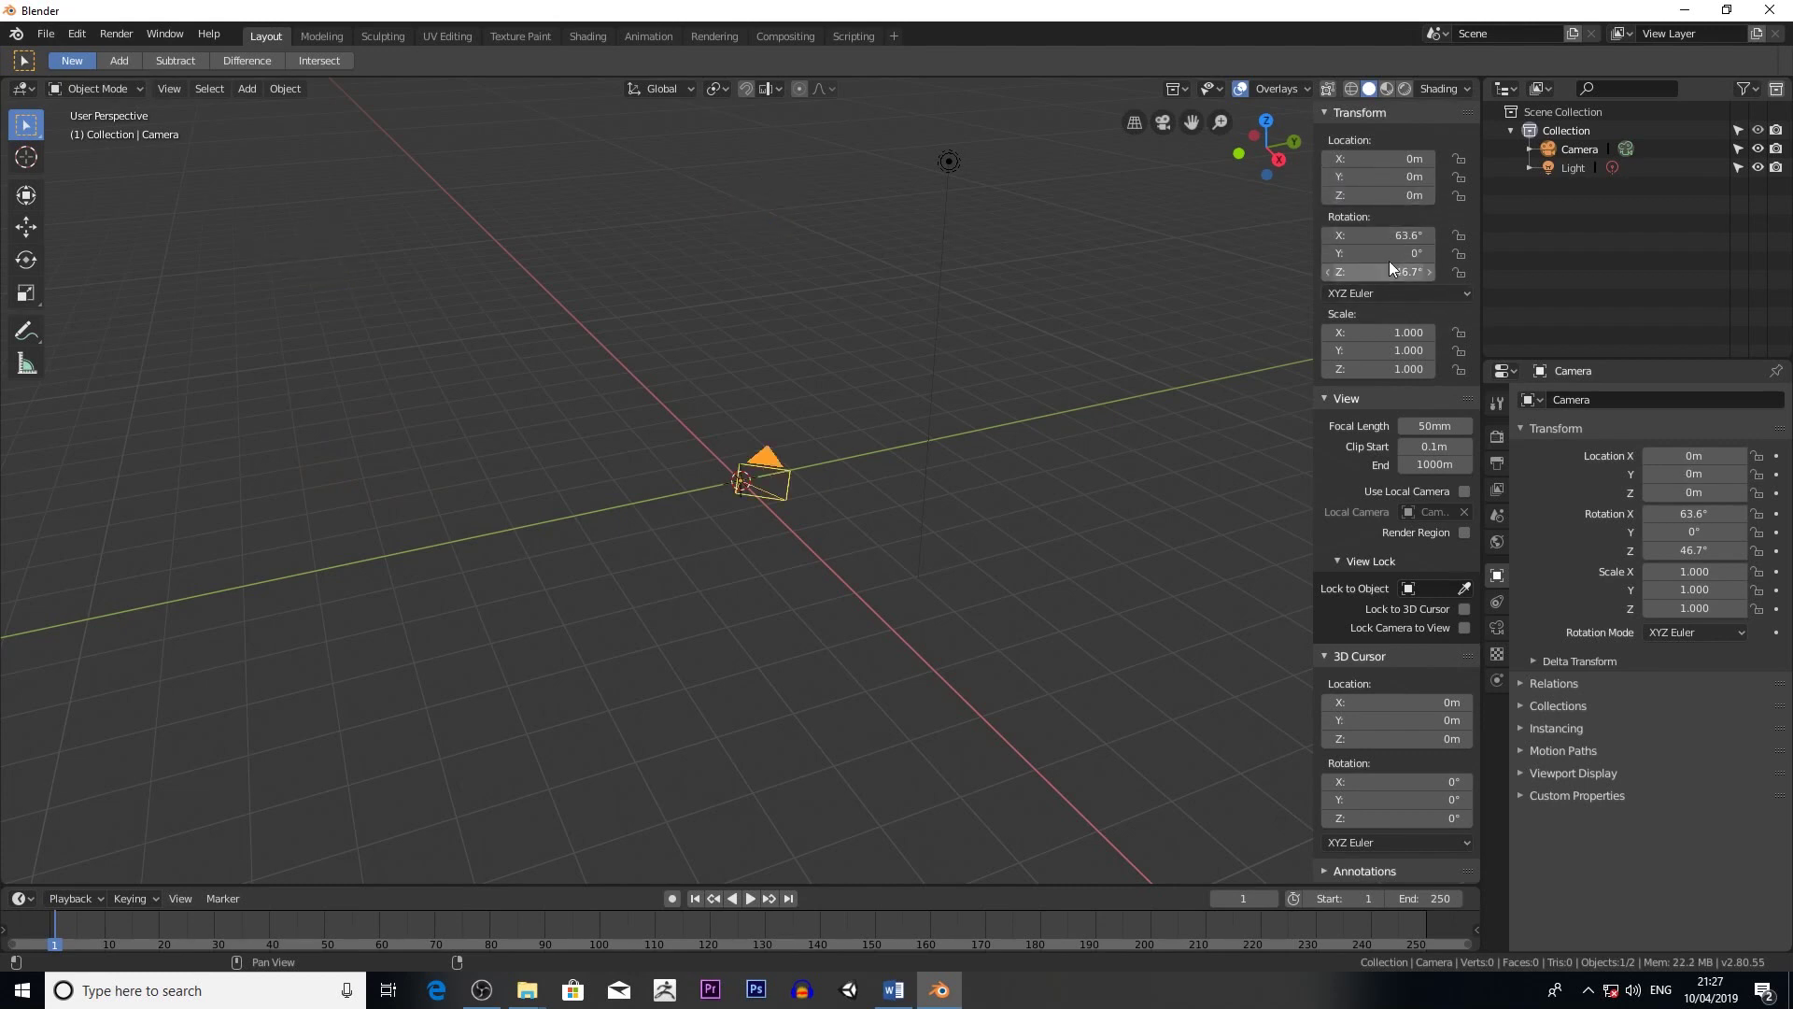
- Set the camera's Rotation X and Rotation Z to 0
left_click(1384, 236)
type("0")
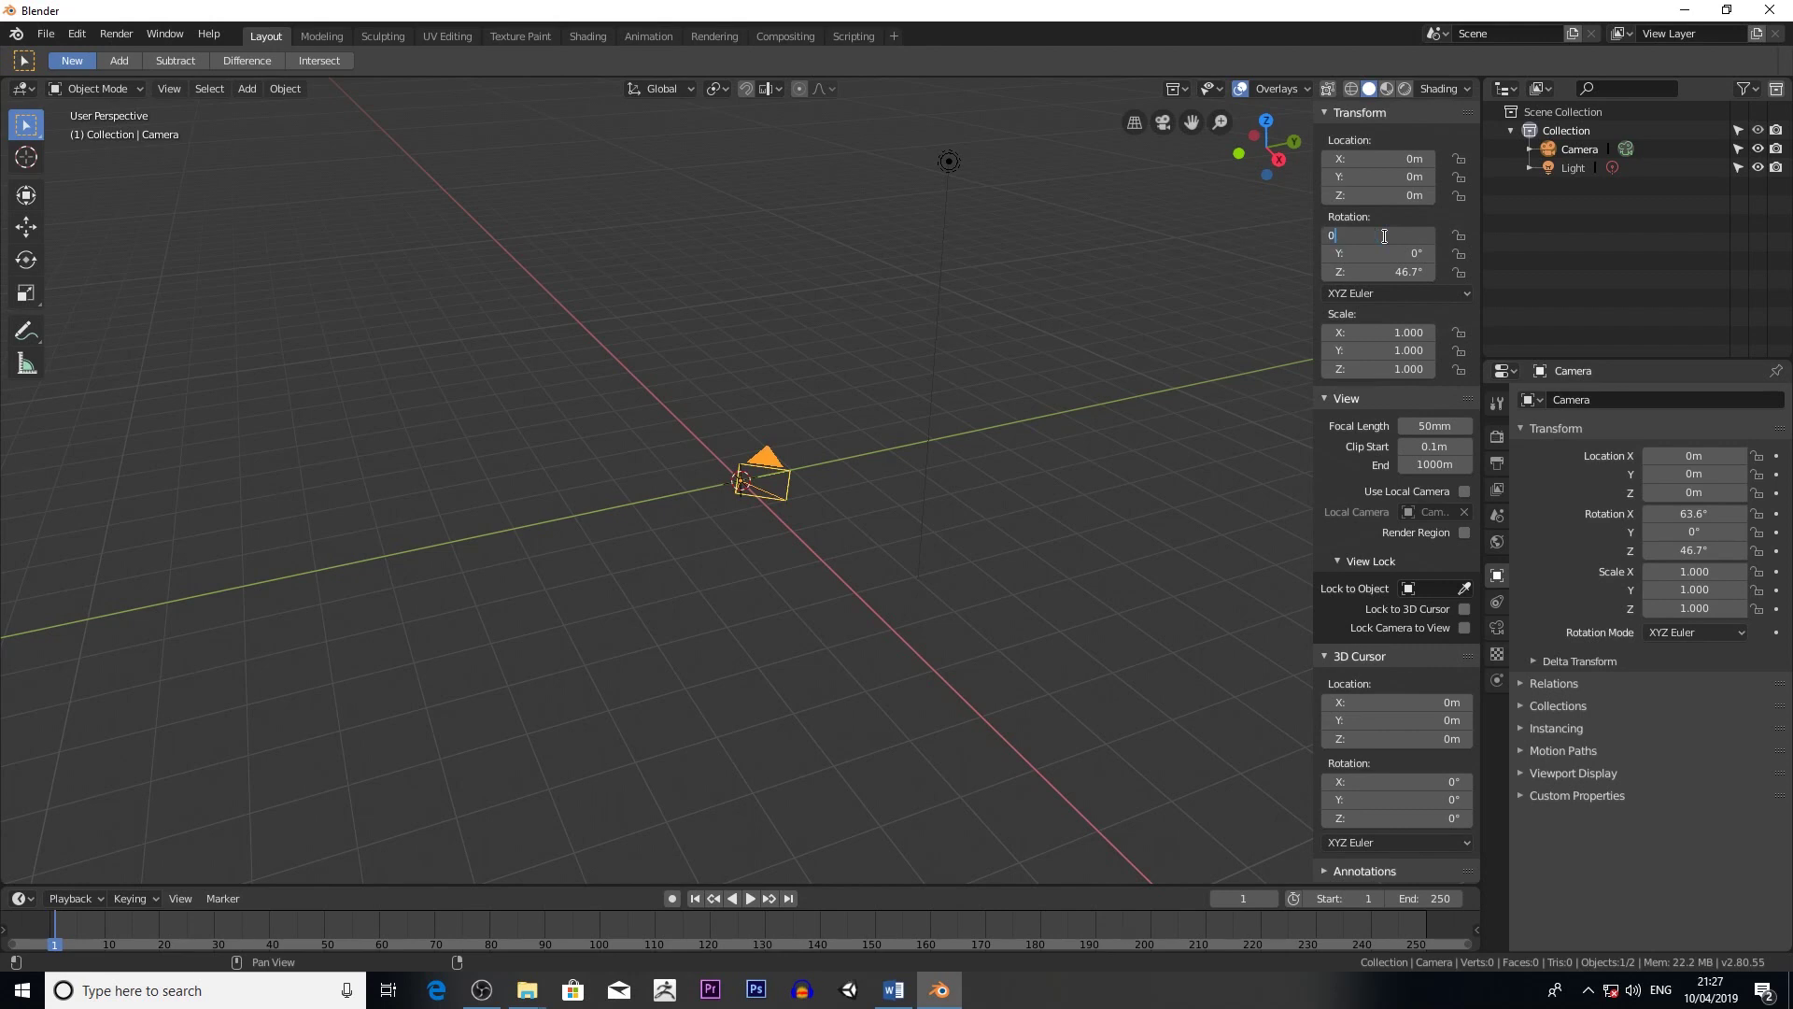
key("Return")
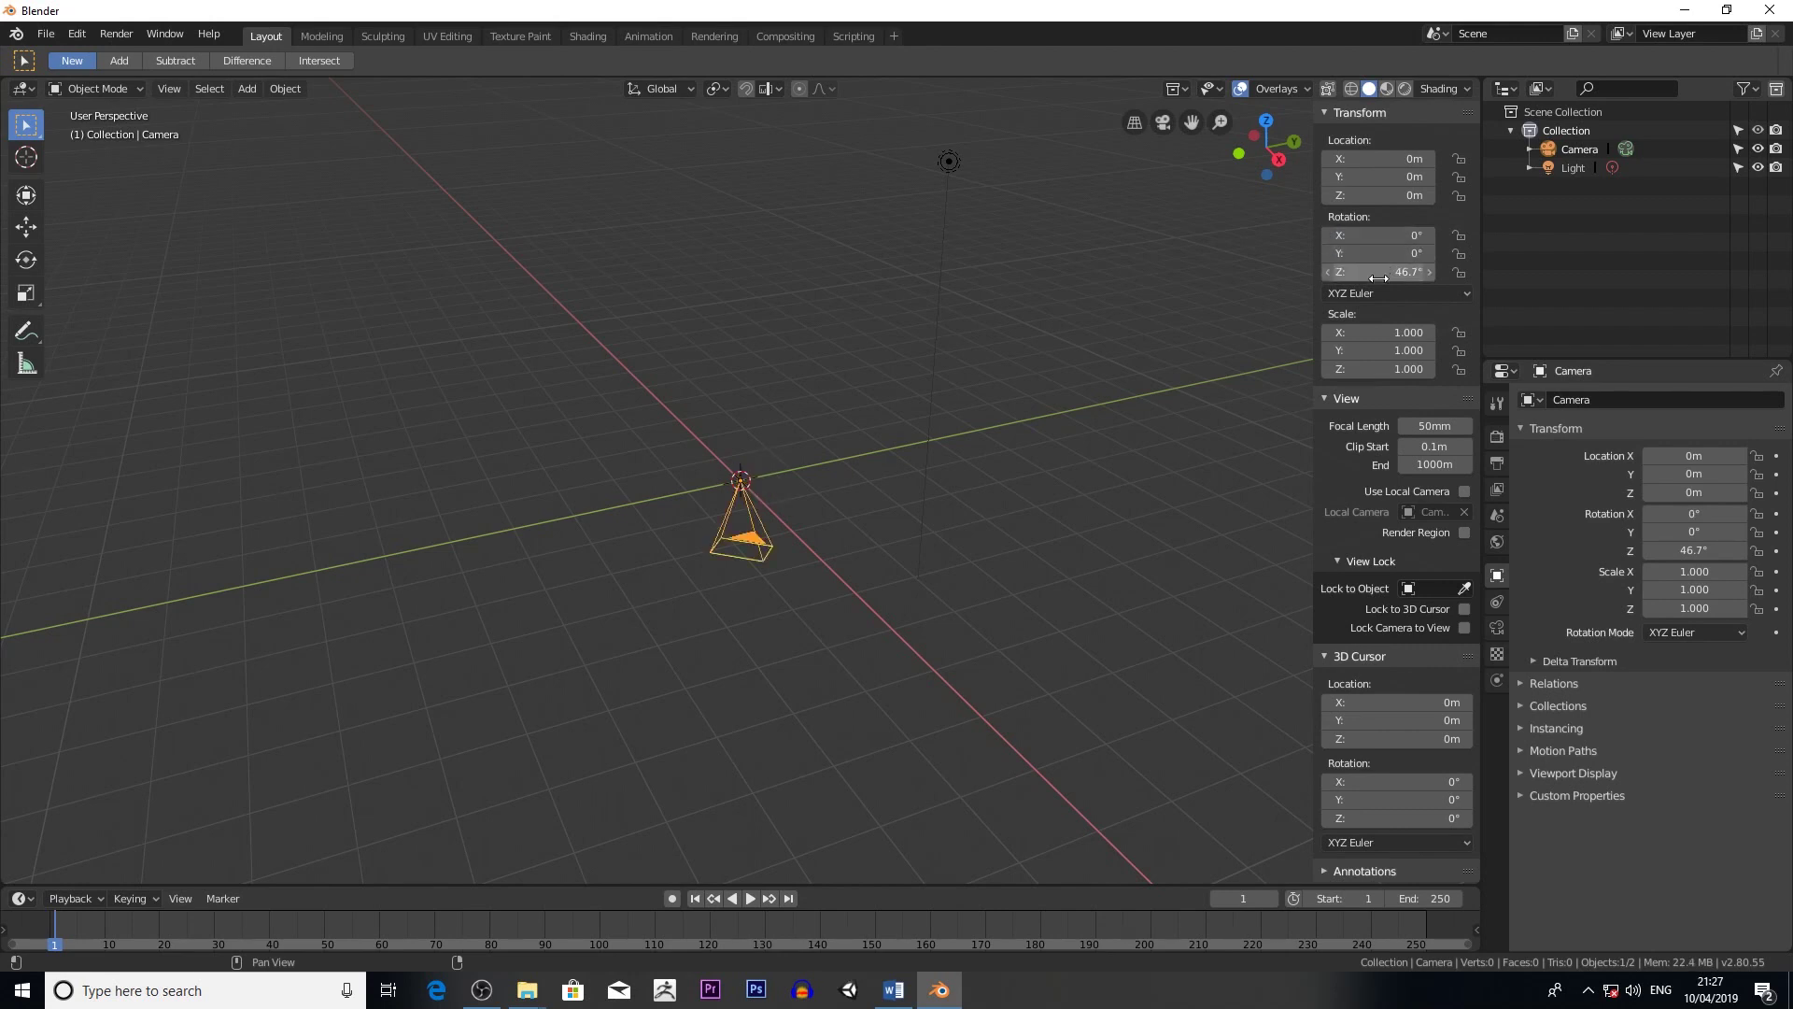
left_click(1378, 274)
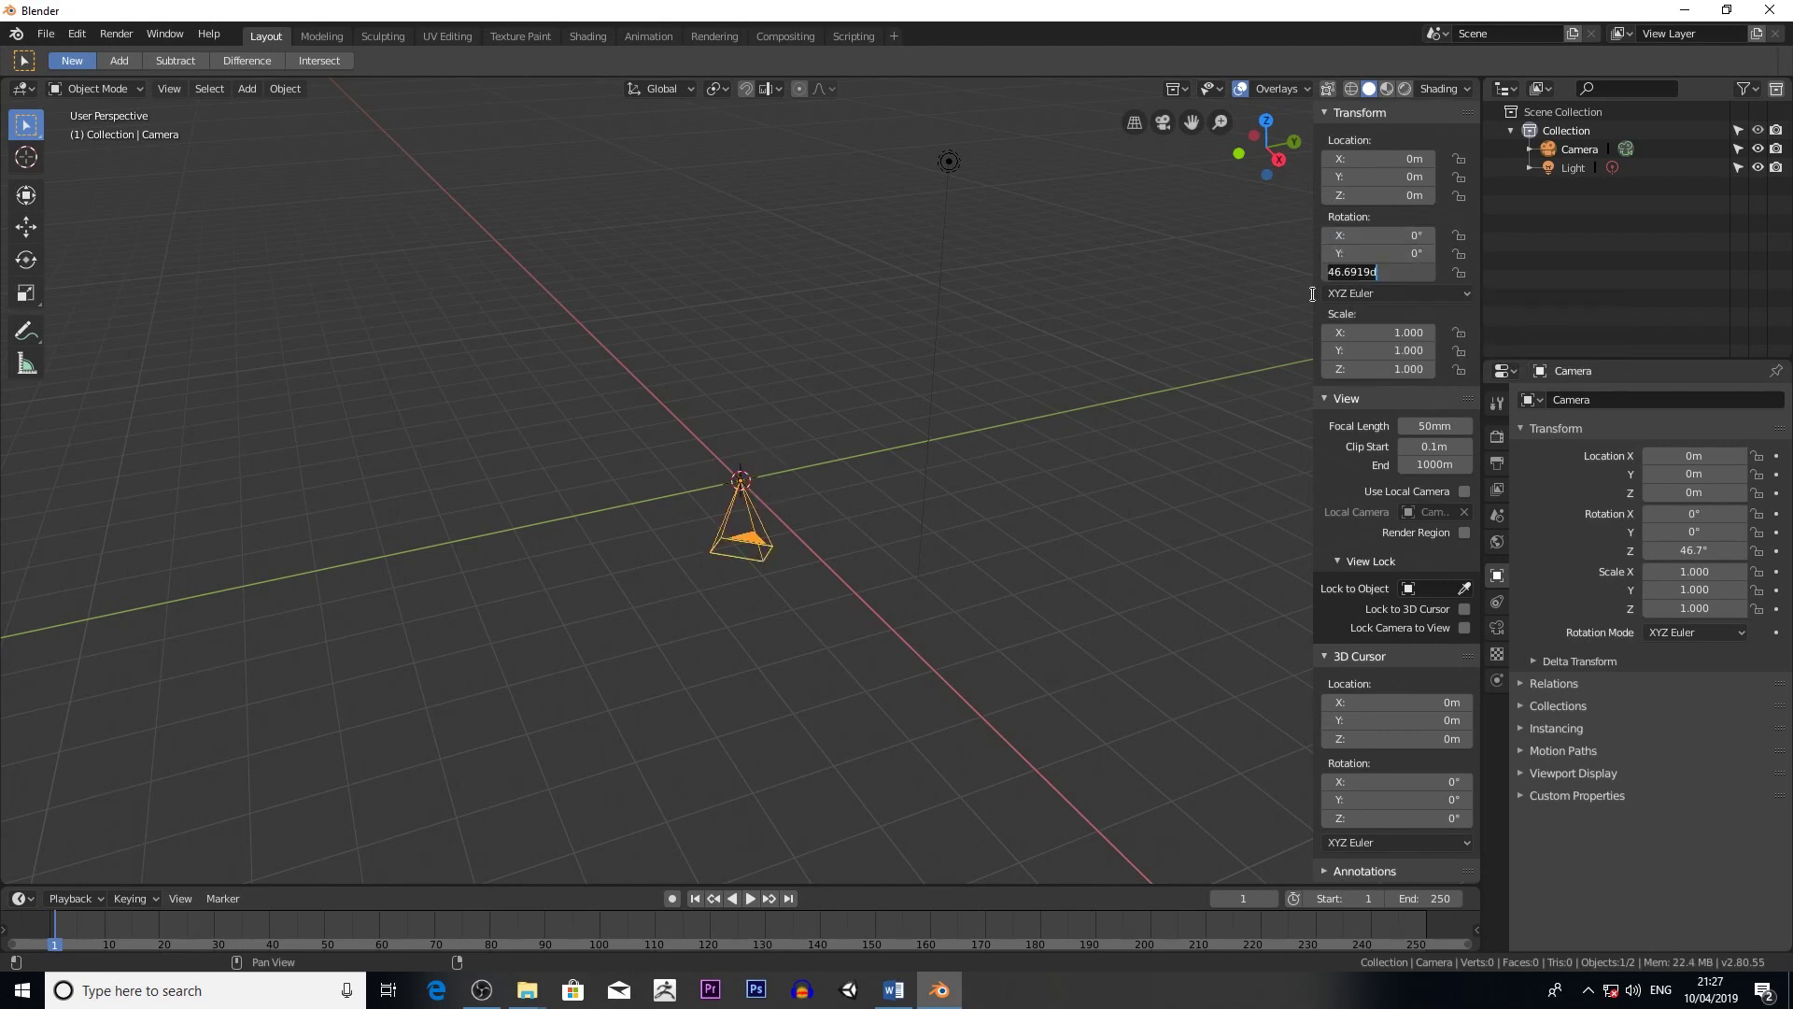
type("0")
key("Return")
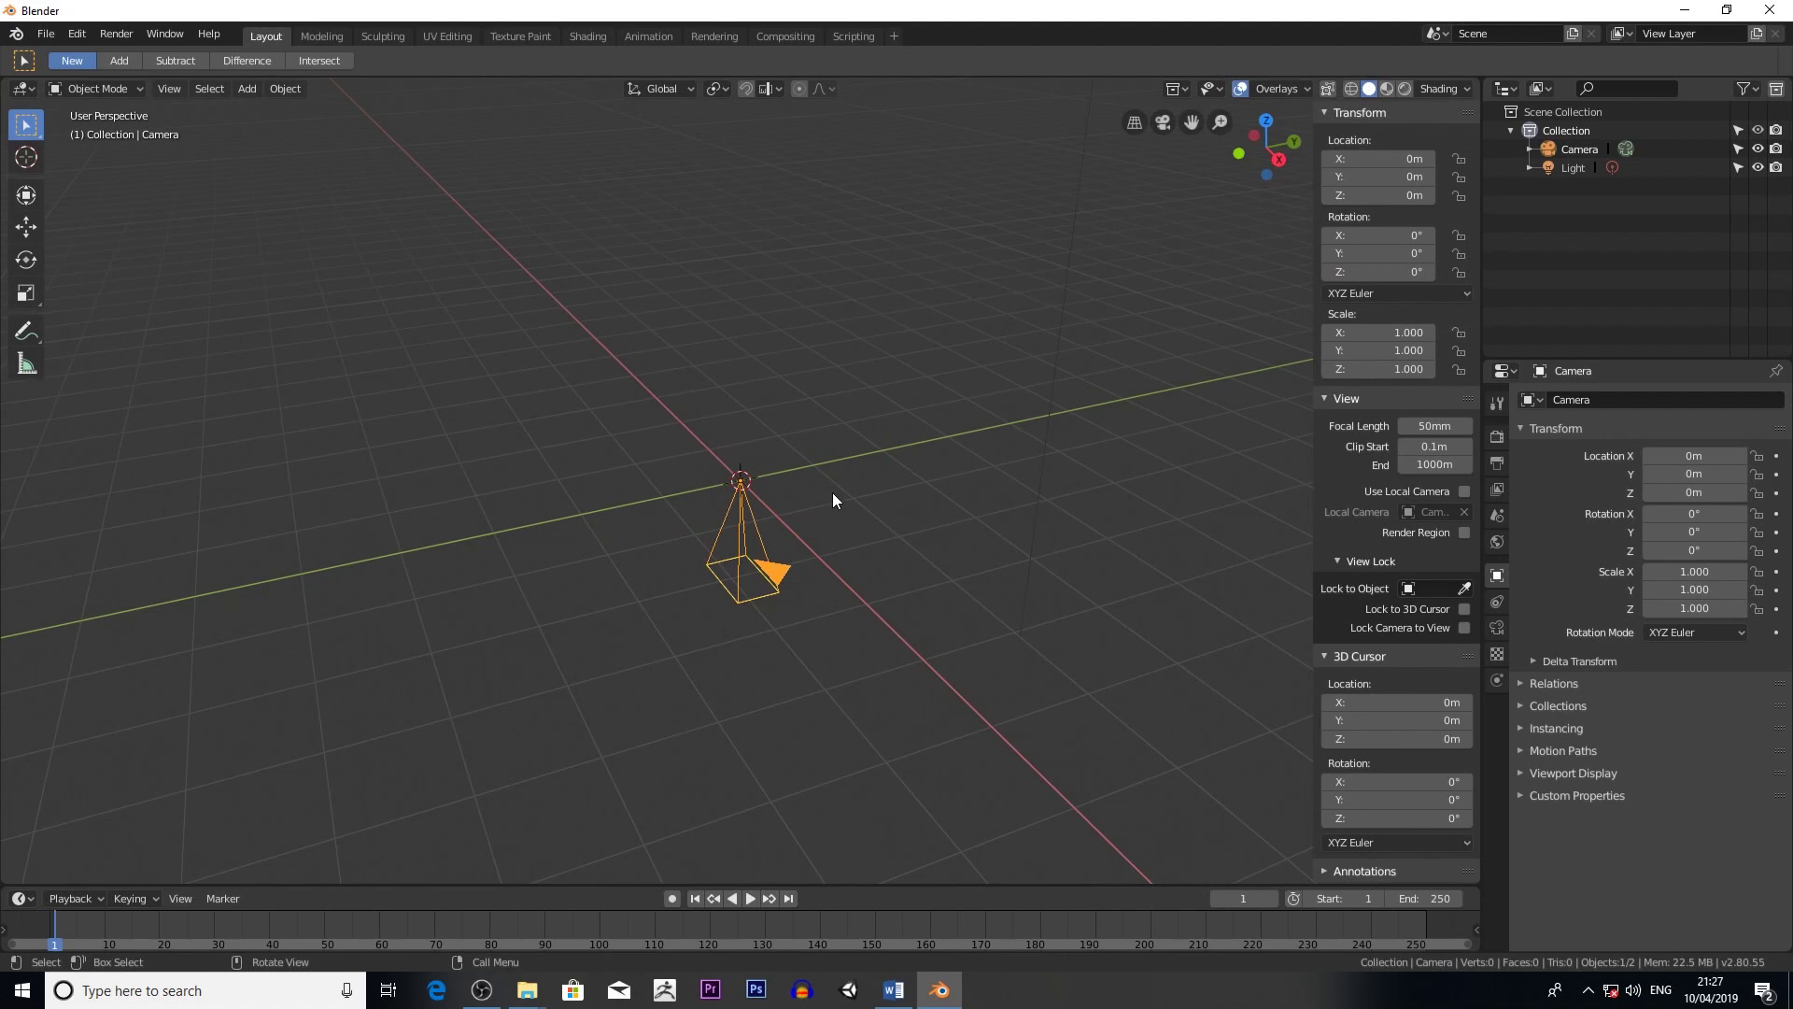
- Add a cube-shaped Empty at the origin
left_click(250, 89)
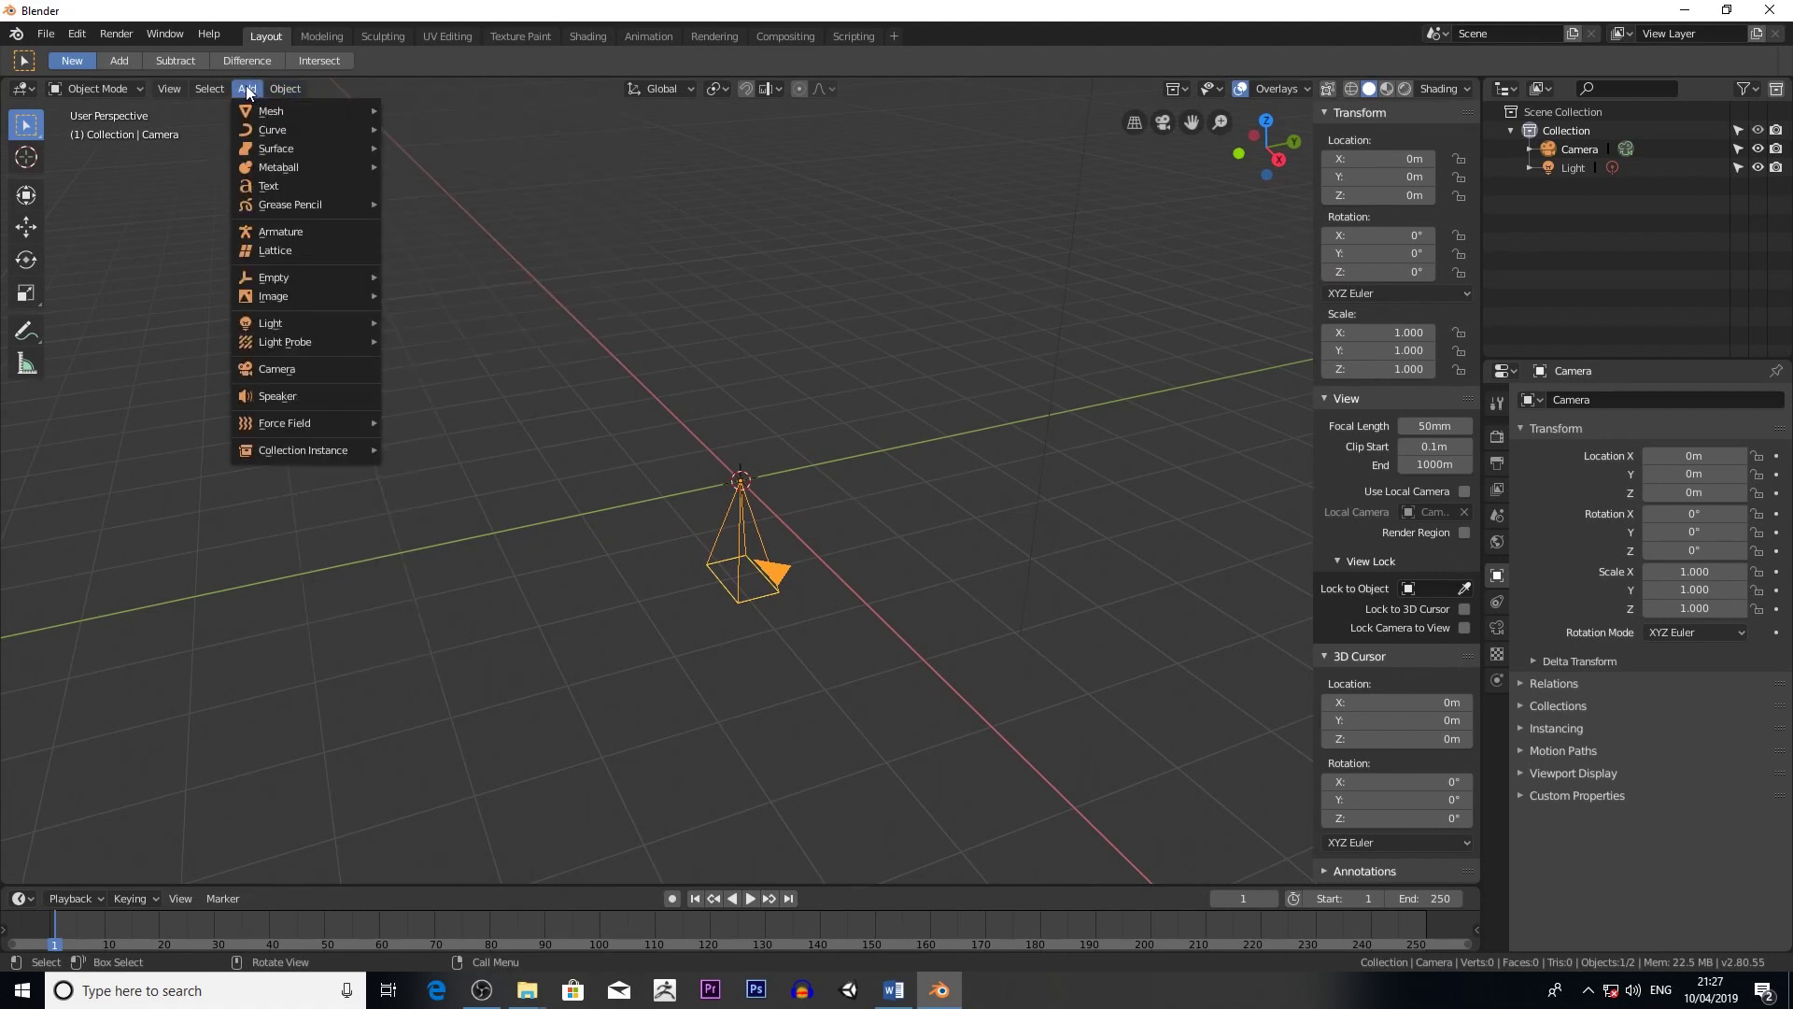
mouse_move(282, 280)
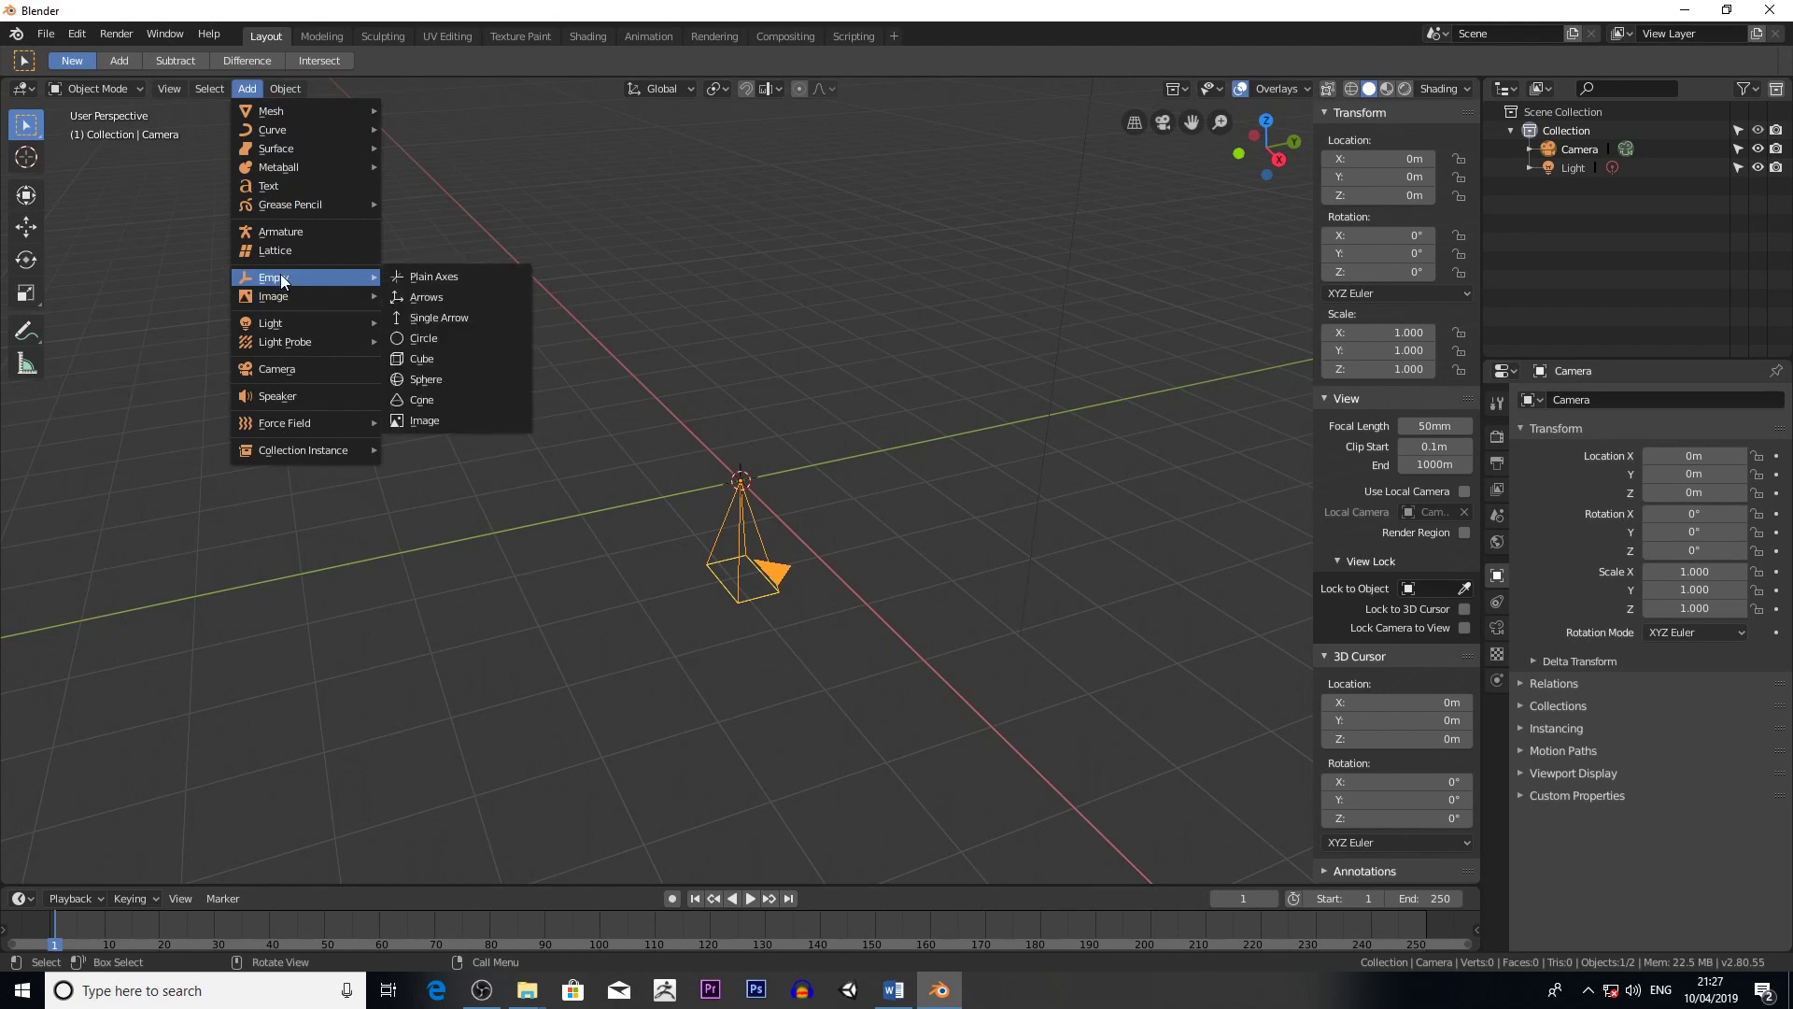
left_click(415, 358)
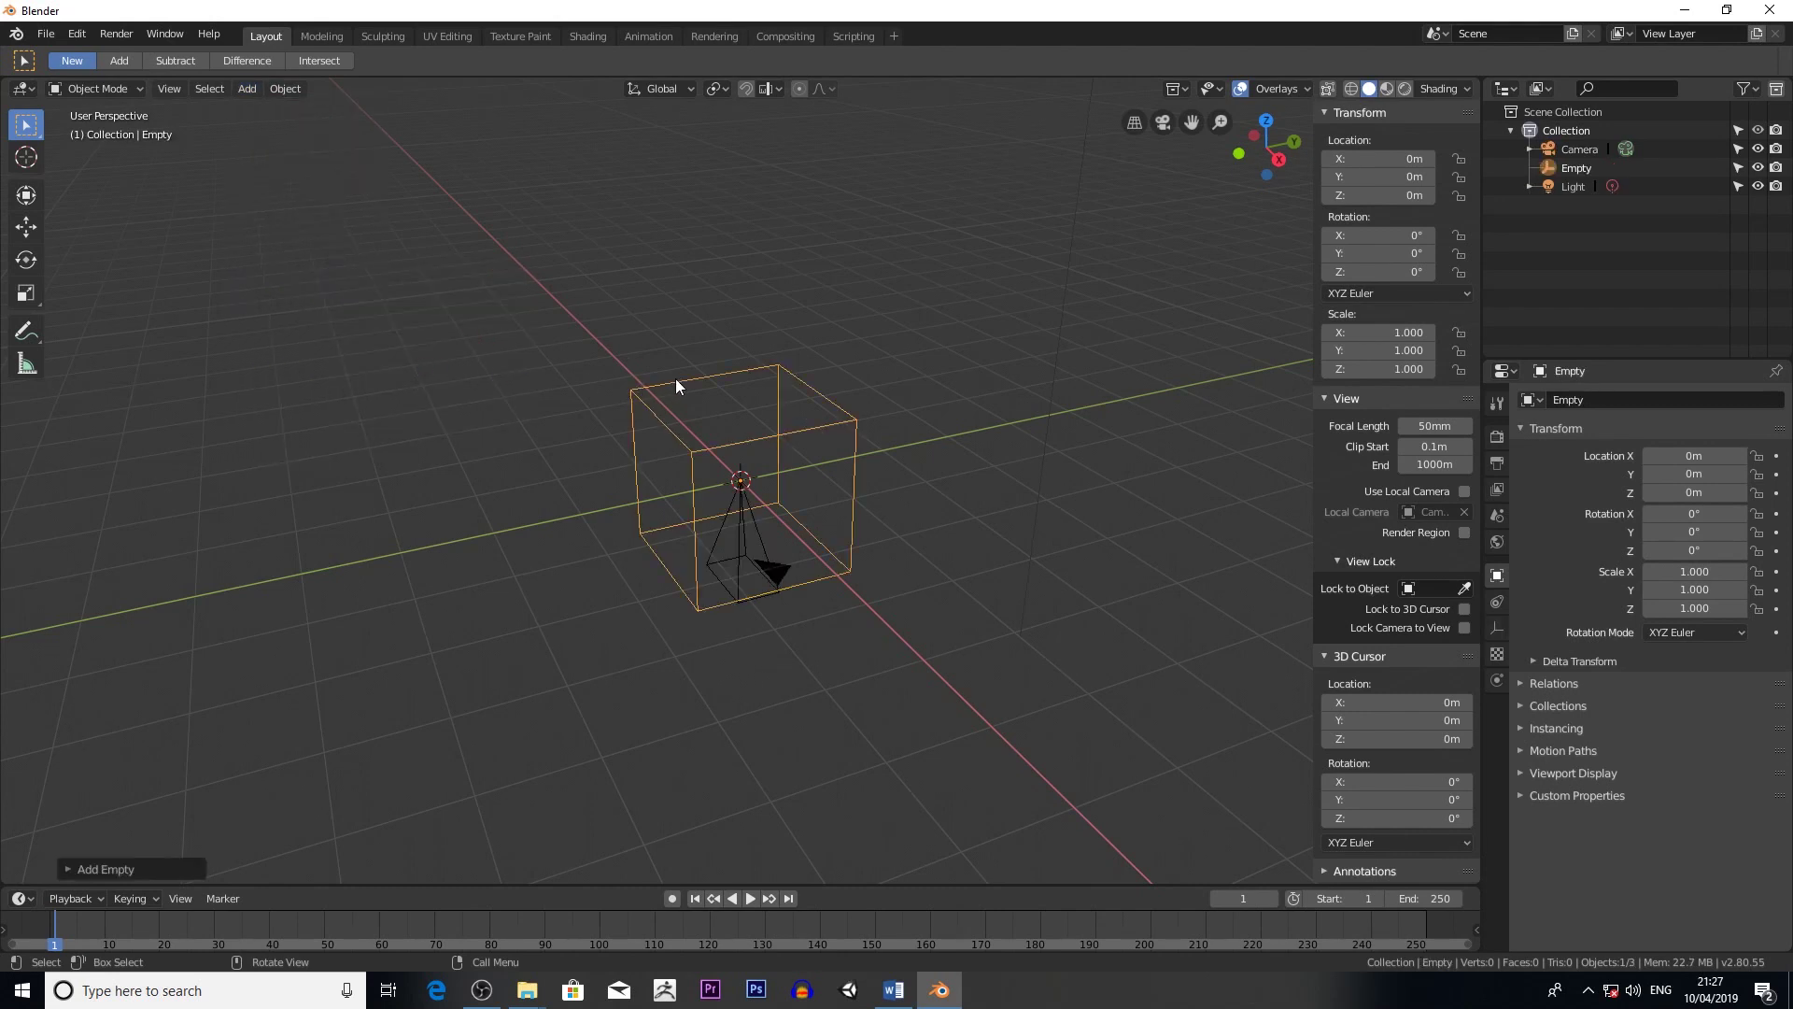
middle_click_drag(677, 385, 532, 364)
- Move the Empty down along Z to about -8.0622 m below the camera
key("shift+space")
key("g")
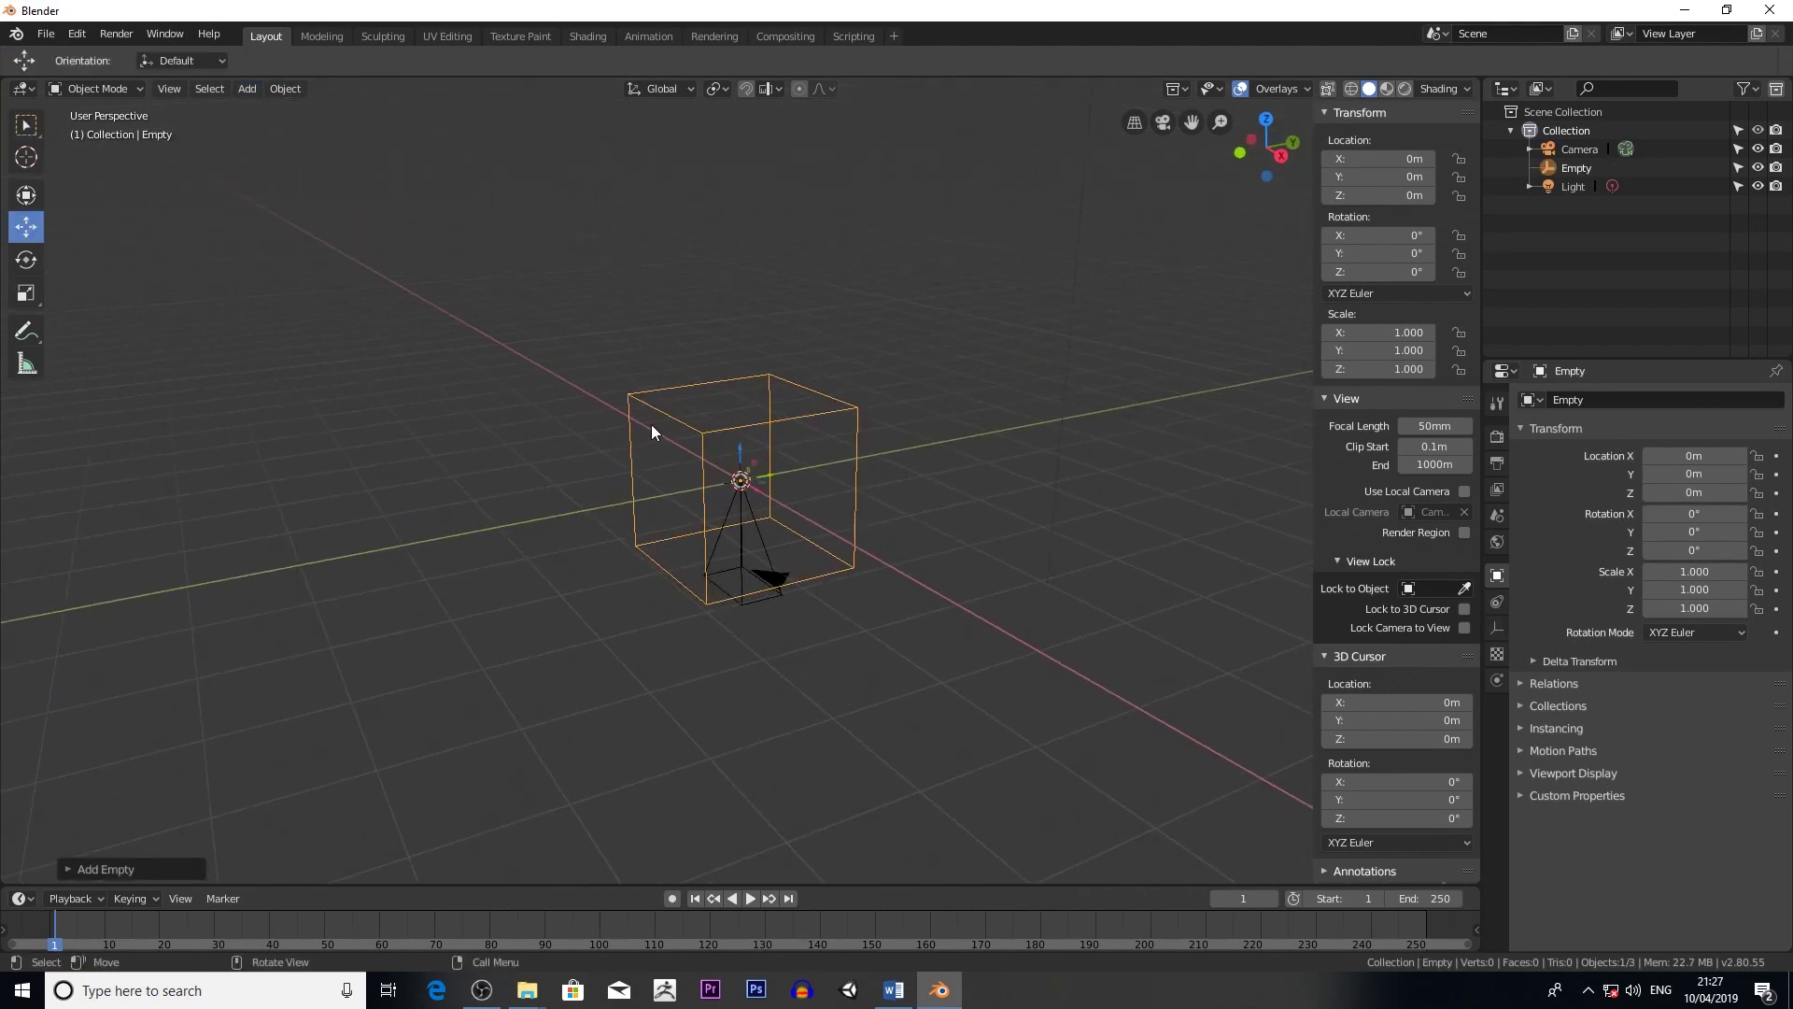
left_click_drag(741, 463, 744, 714)
middle_click_drag(752, 624, 737, 636)
key("g")
key("z")
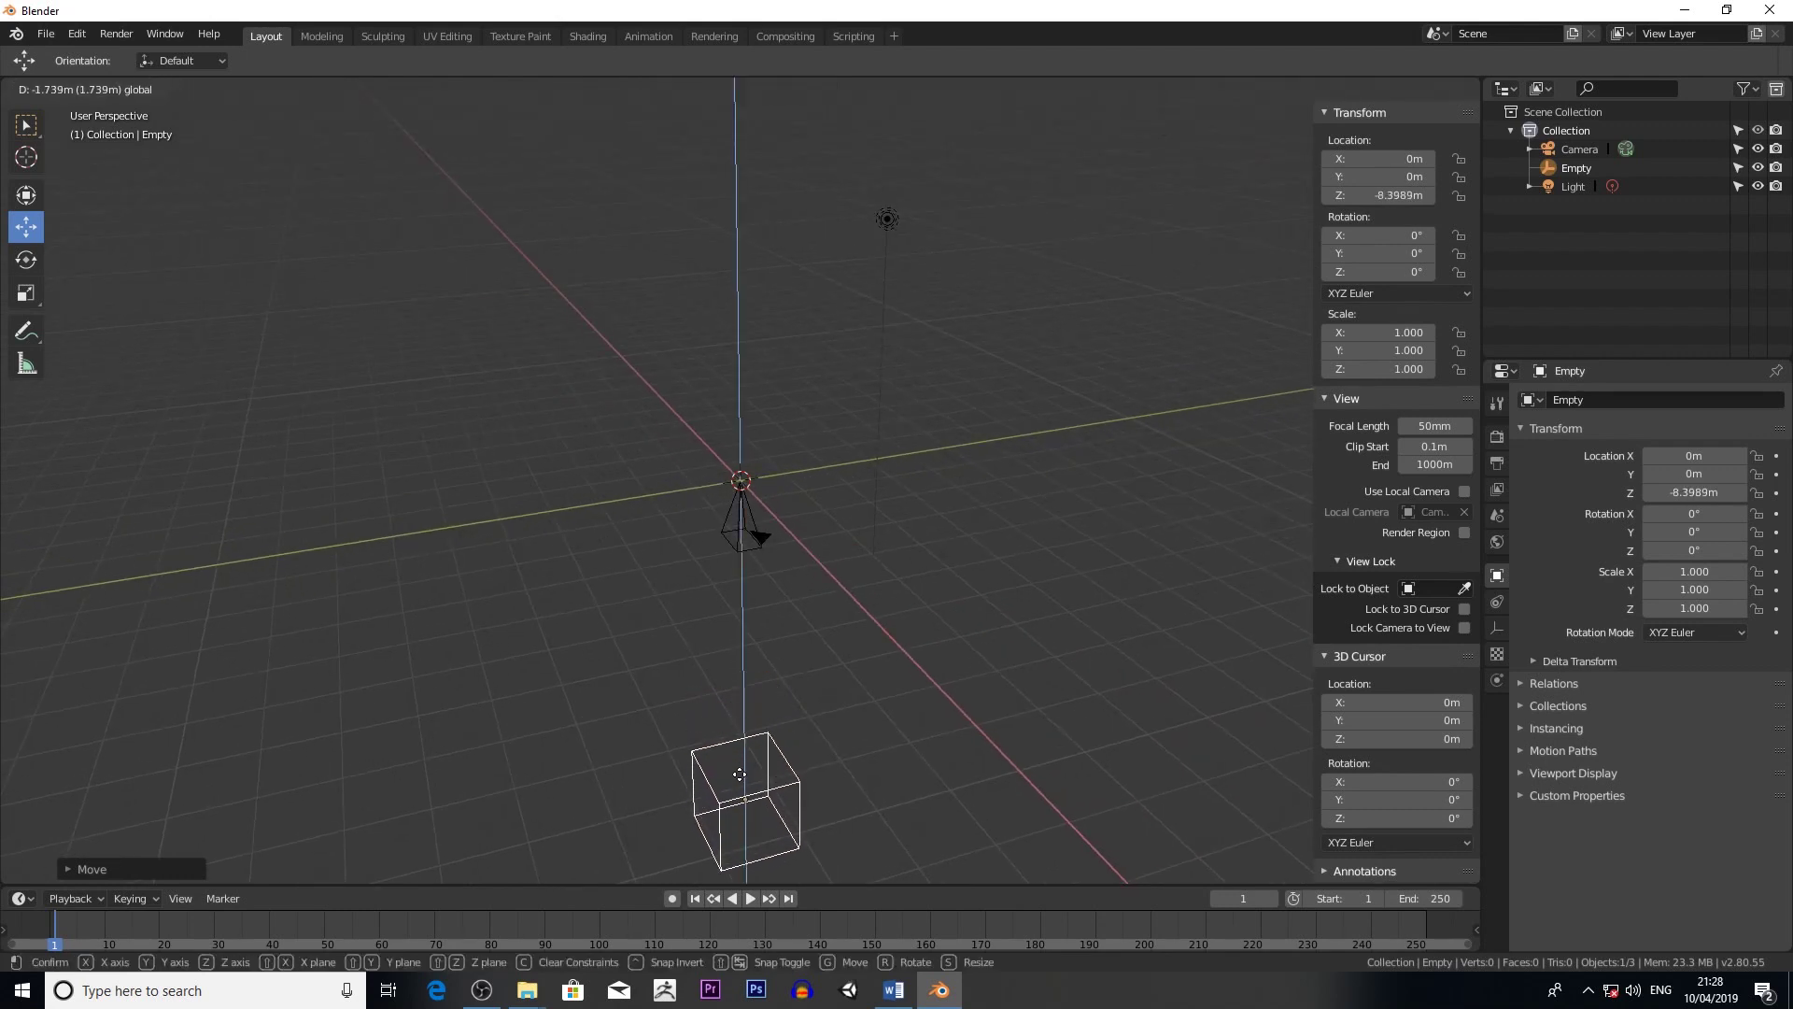
left_click(743, 762)
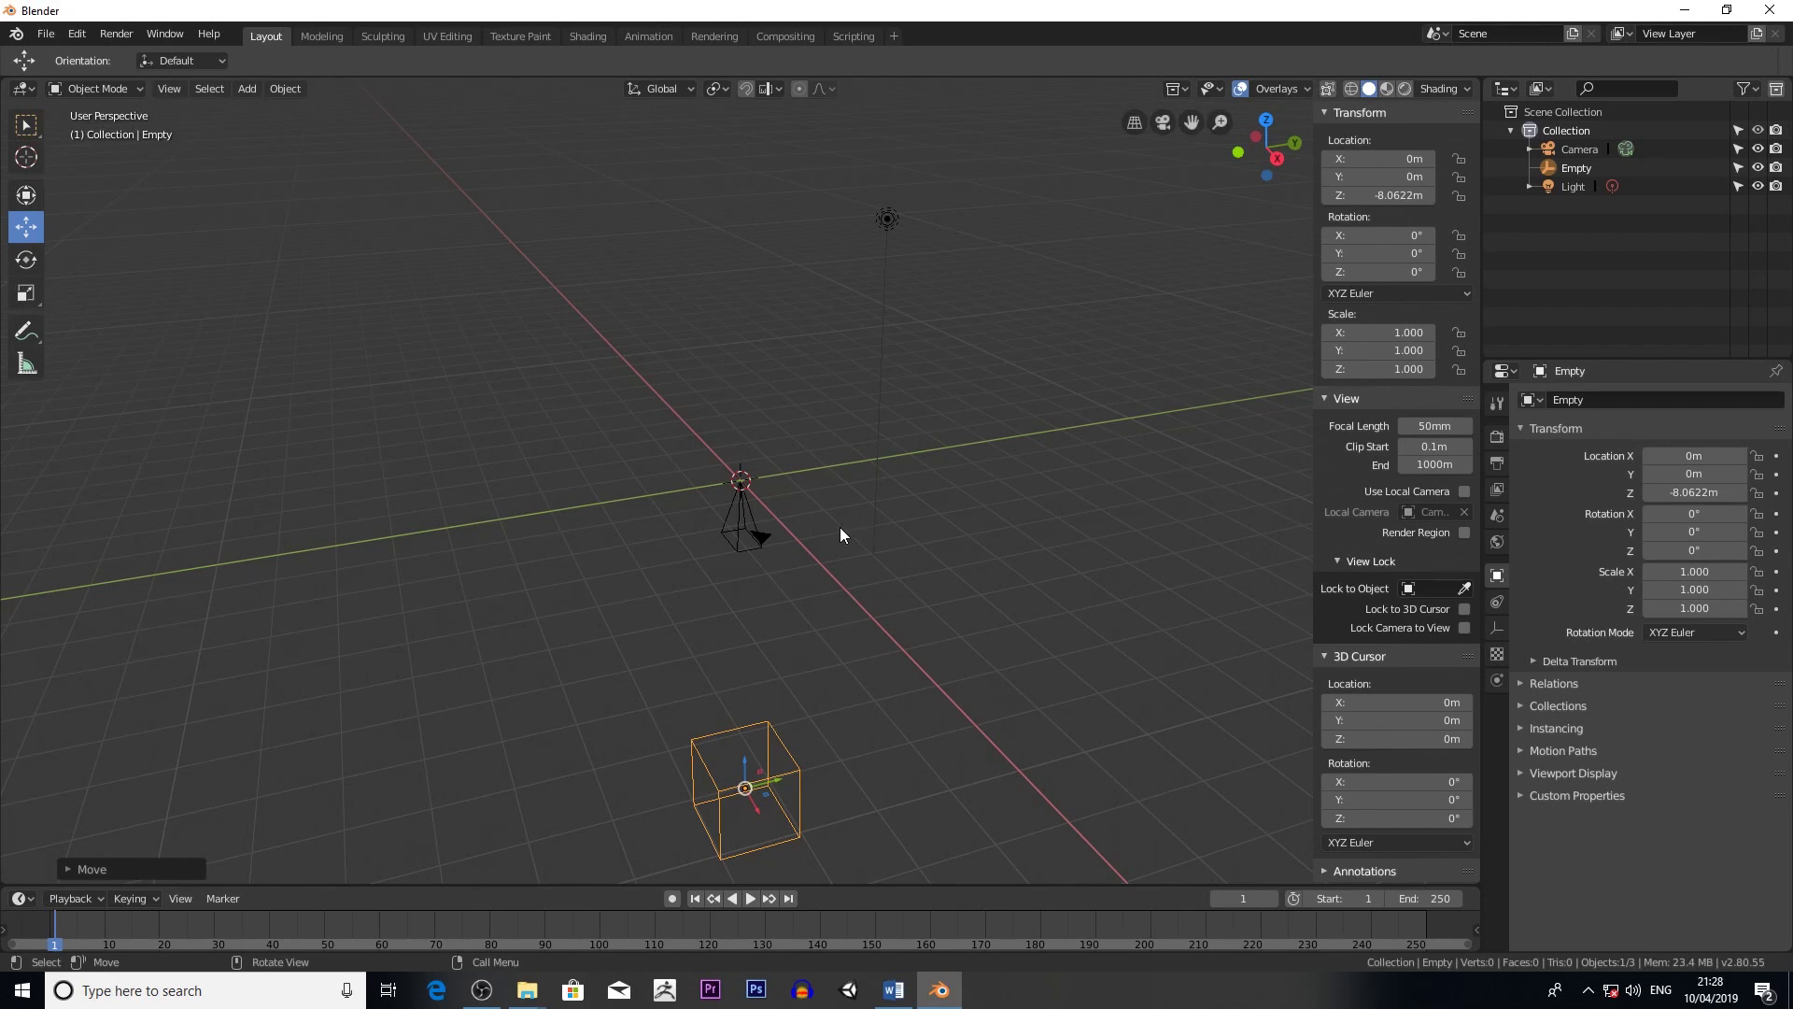
- Lock the camera's Location X, Y, Z and Rotation X, Y, Z padlocks
left_click(737, 519)
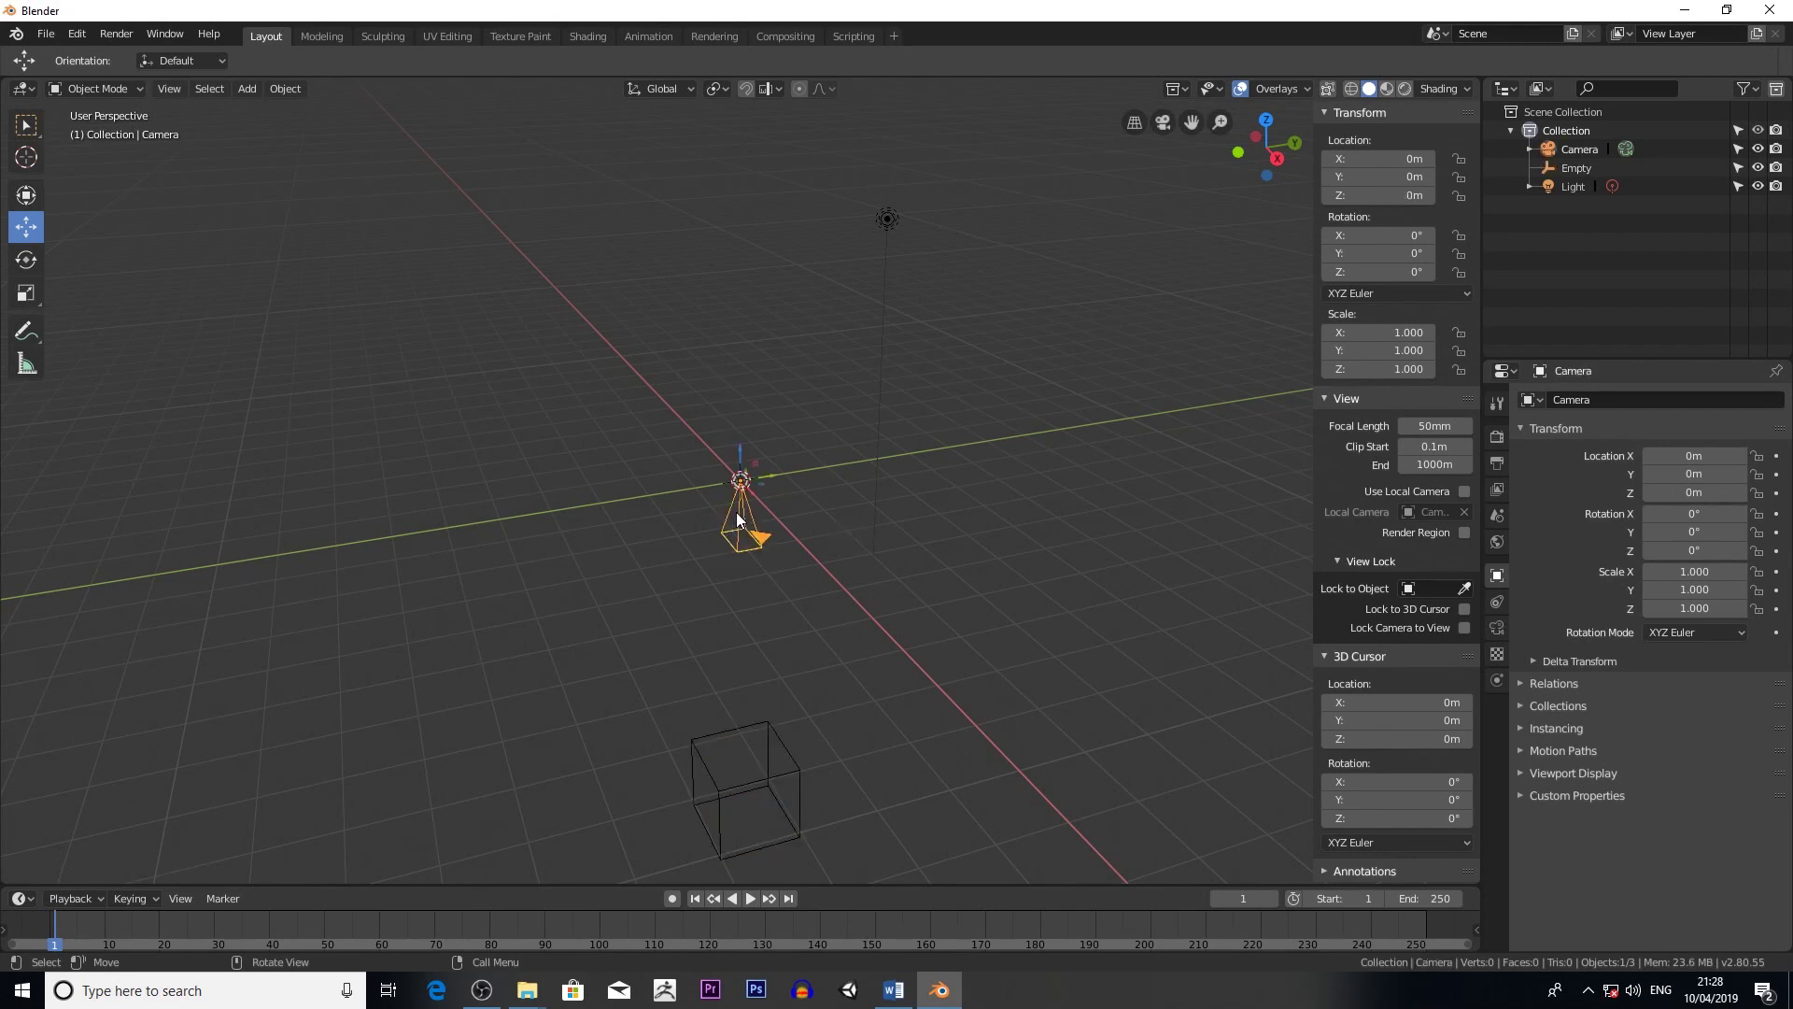
left_click(1460, 160)
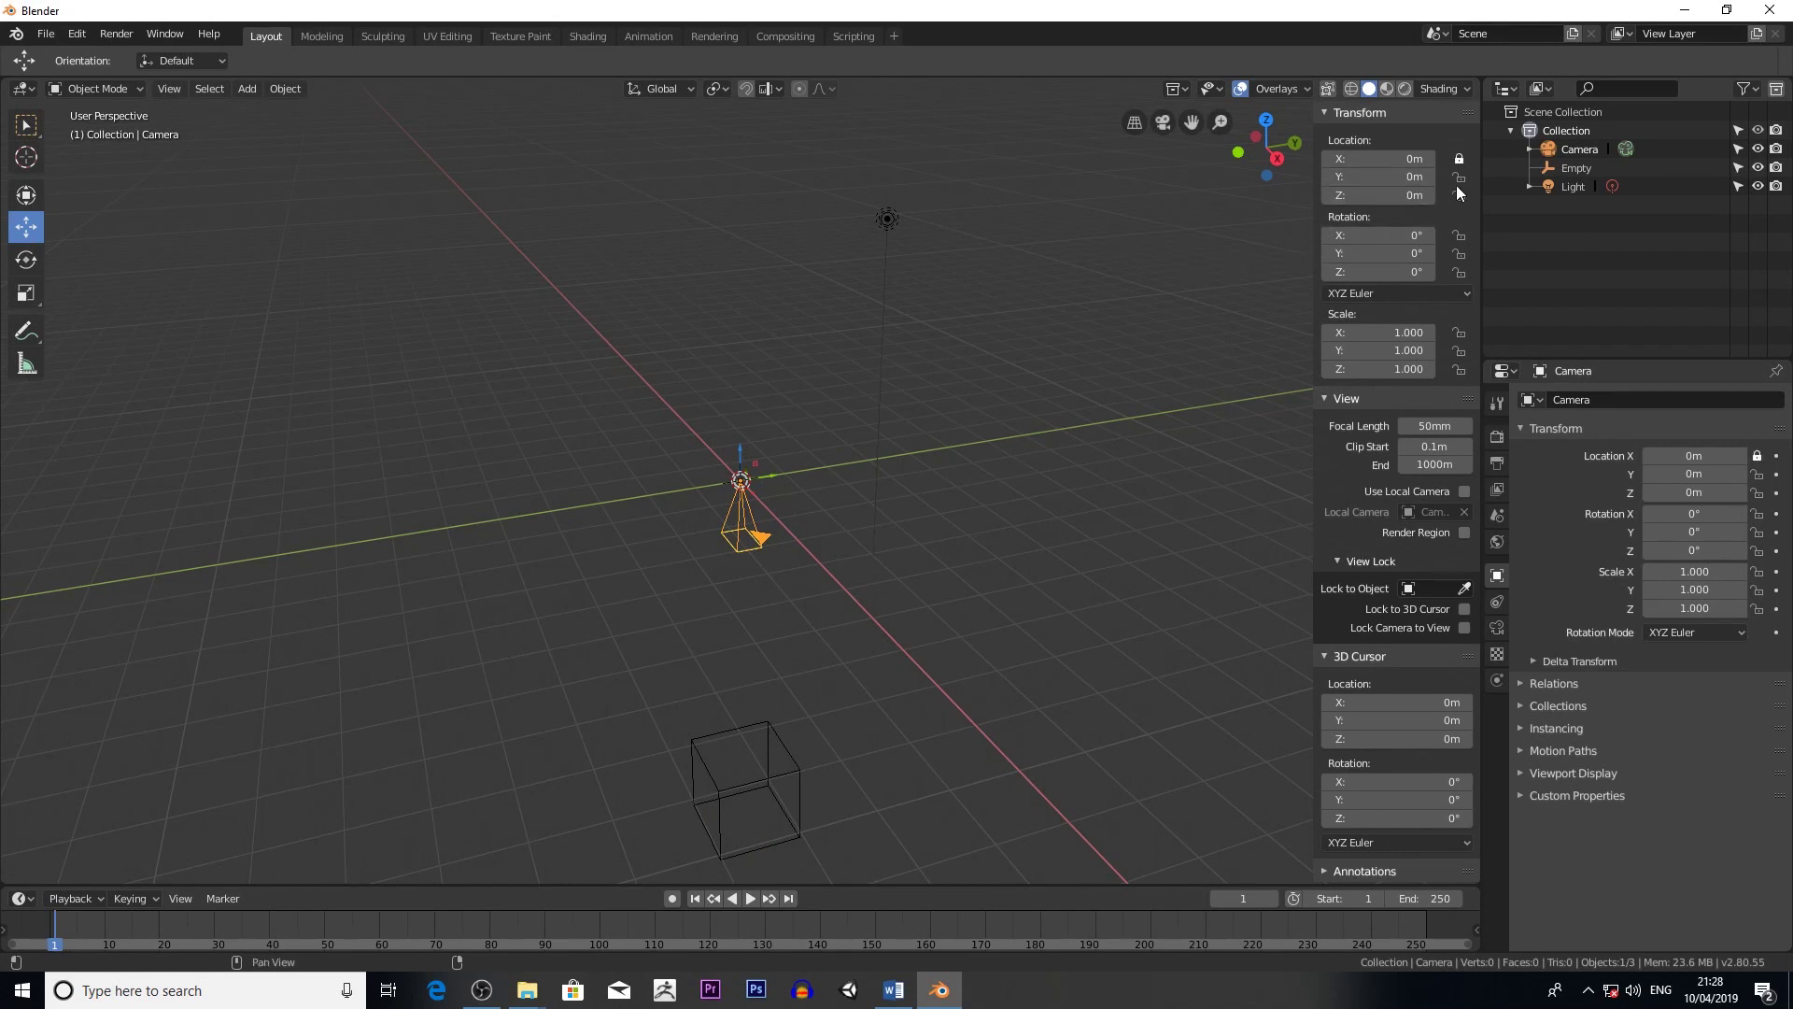
left_click_drag(1459, 178, 1459, 278)
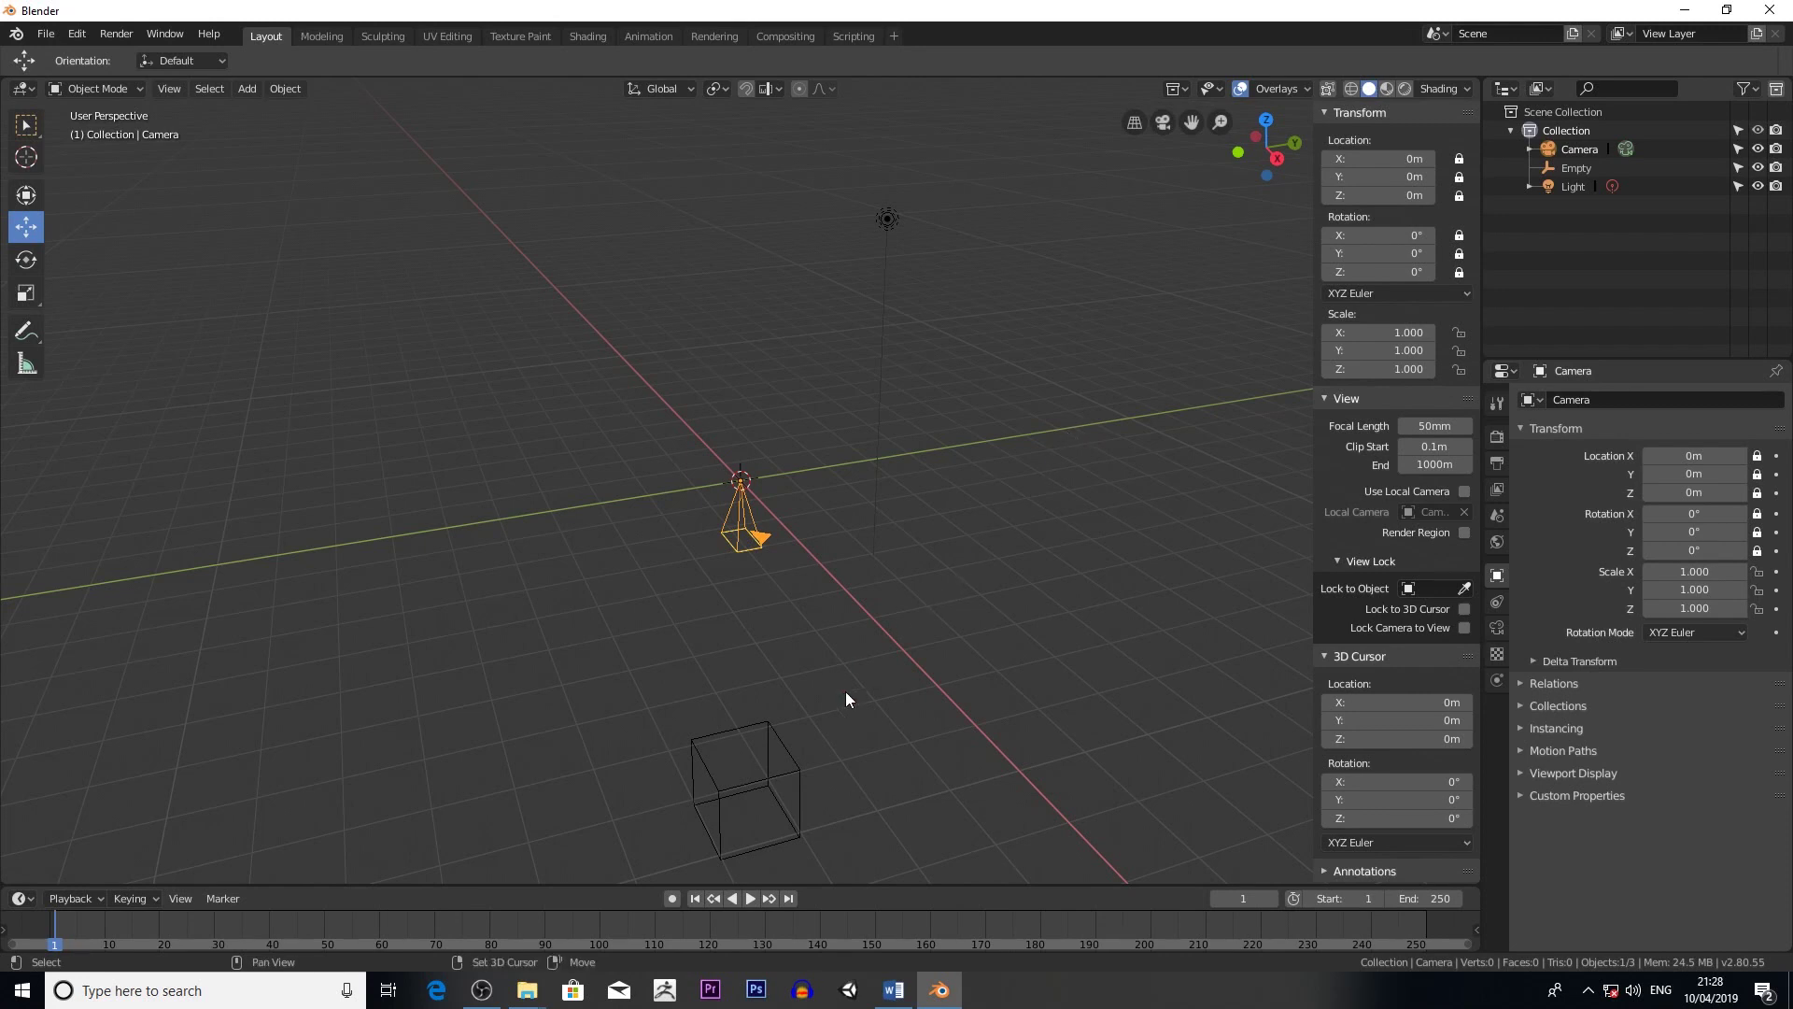
- Parent the camera to the cube Empty using Object (Keep Transform), then deselect all
left_click(783, 775, "shift")
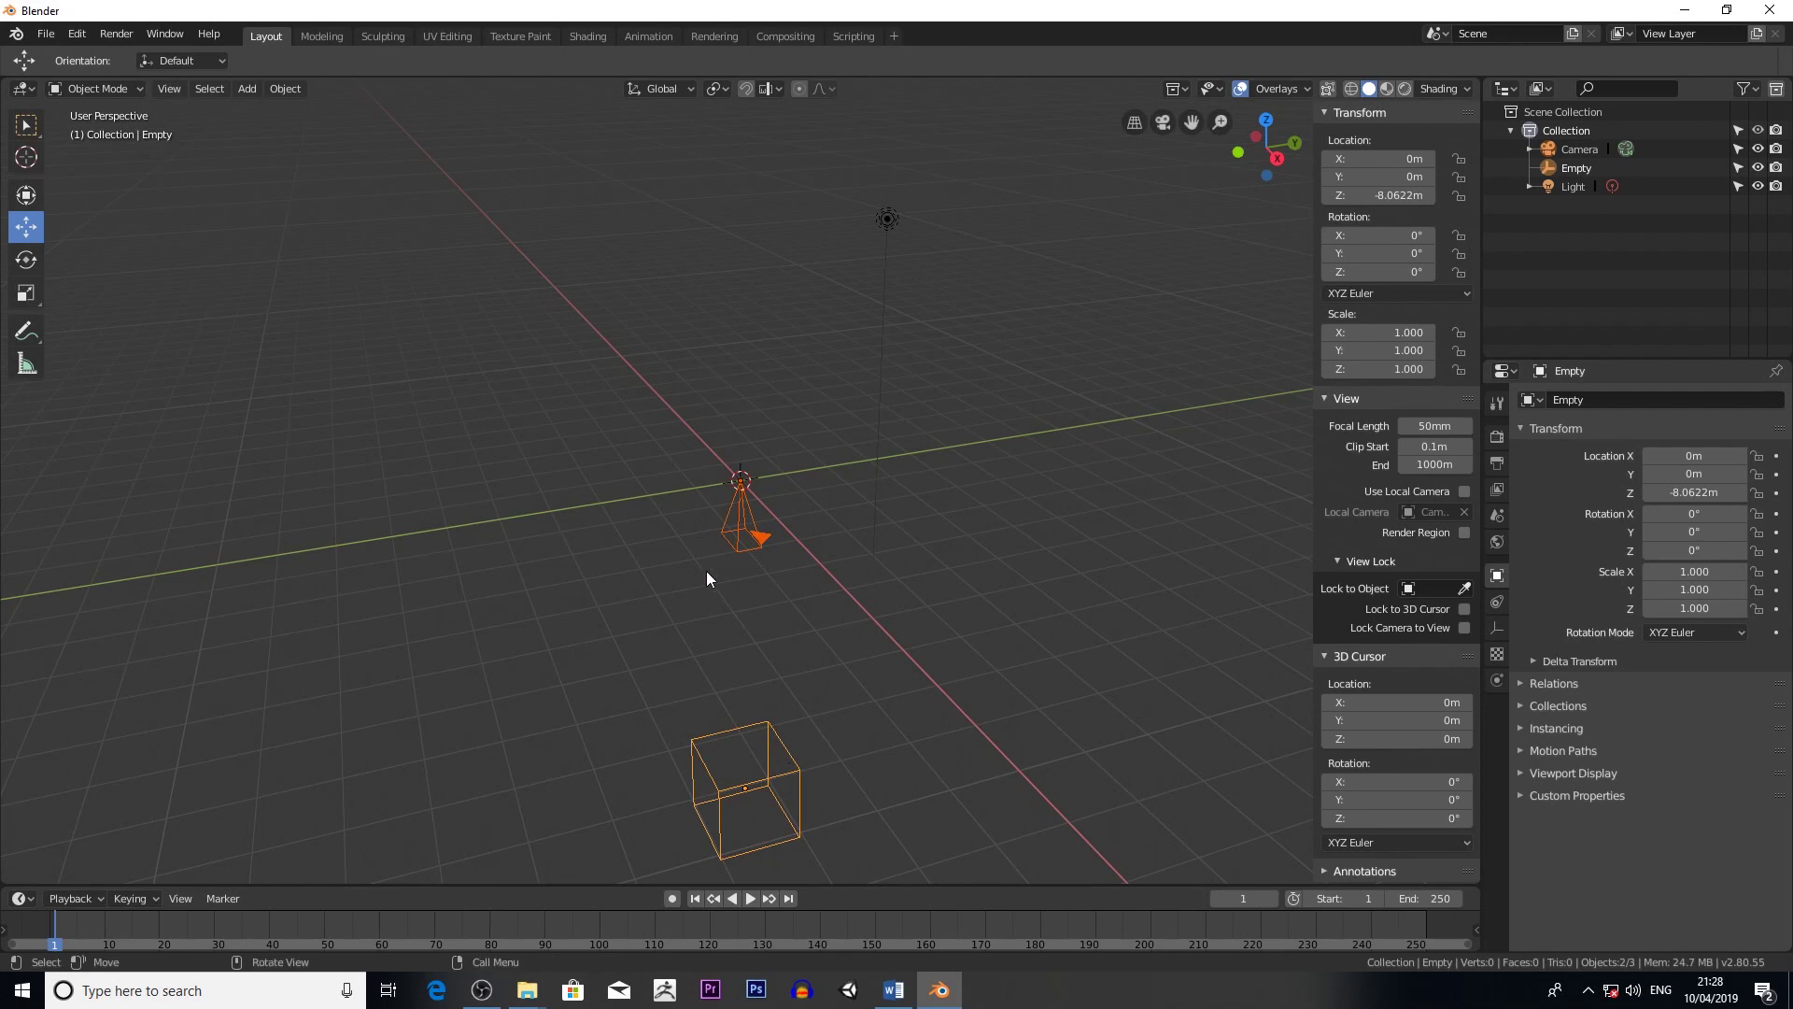
left_click(297, 87)
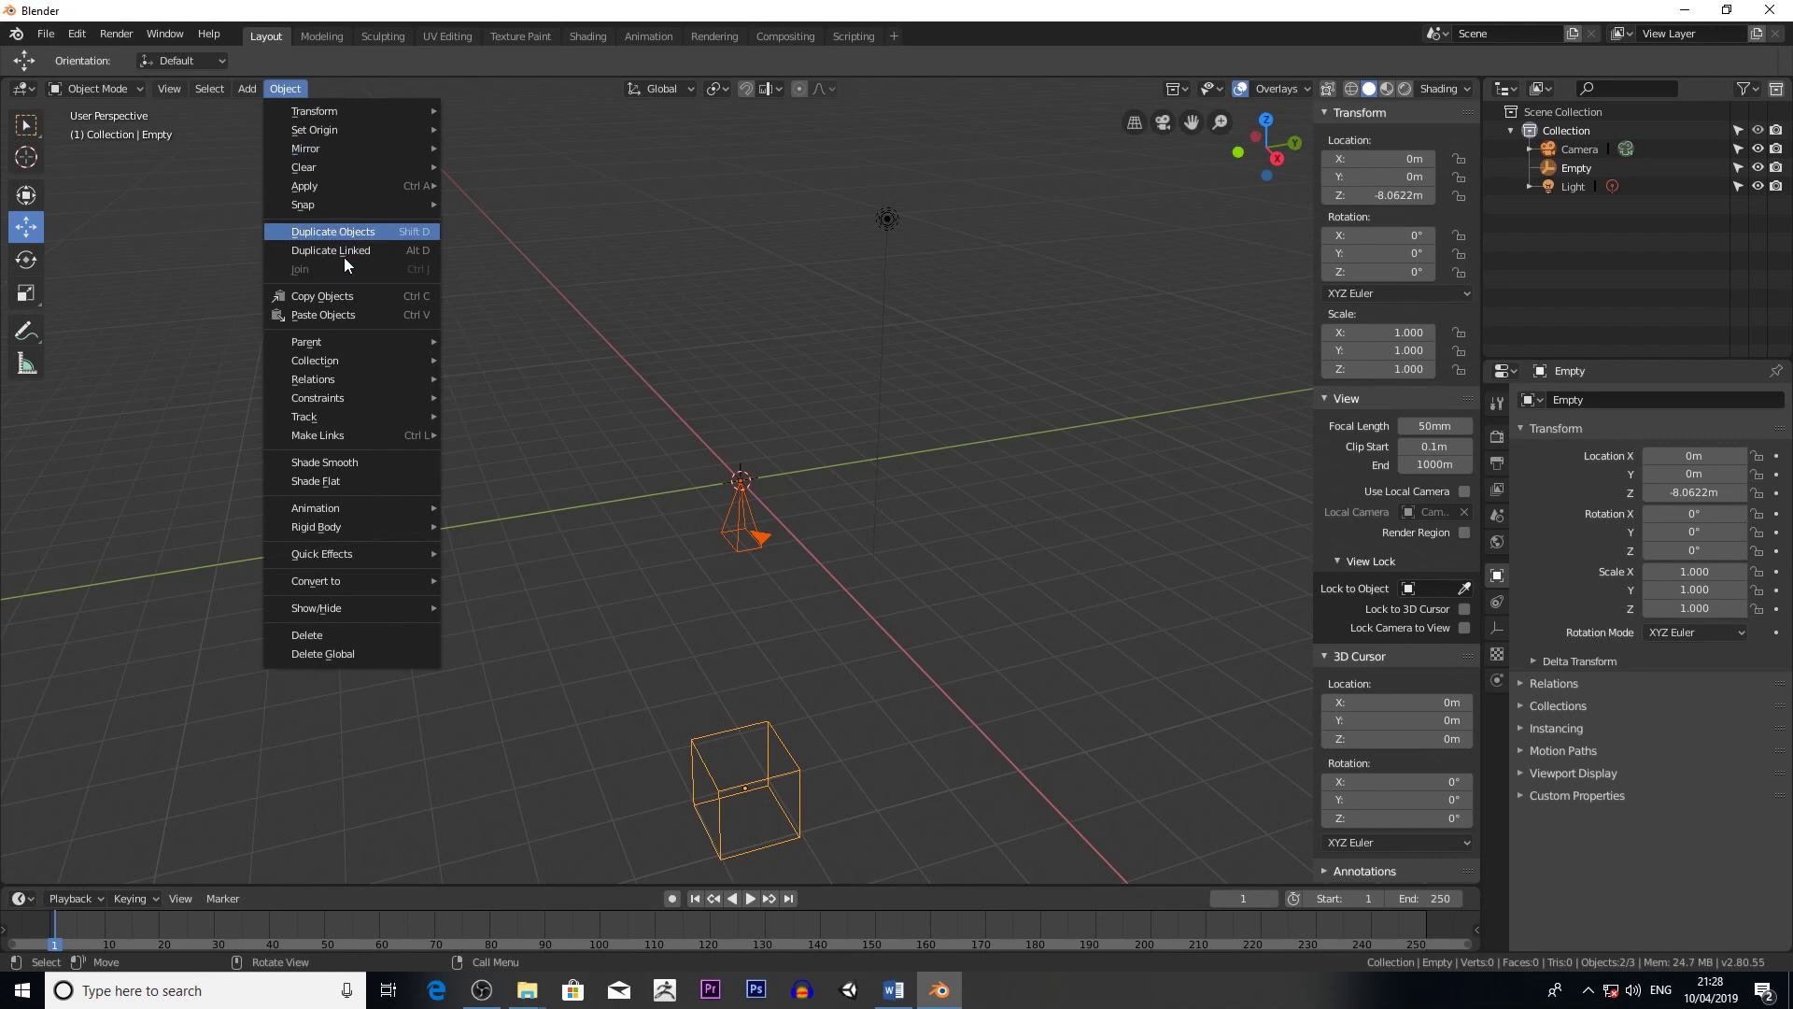
mouse_move(384, 344)
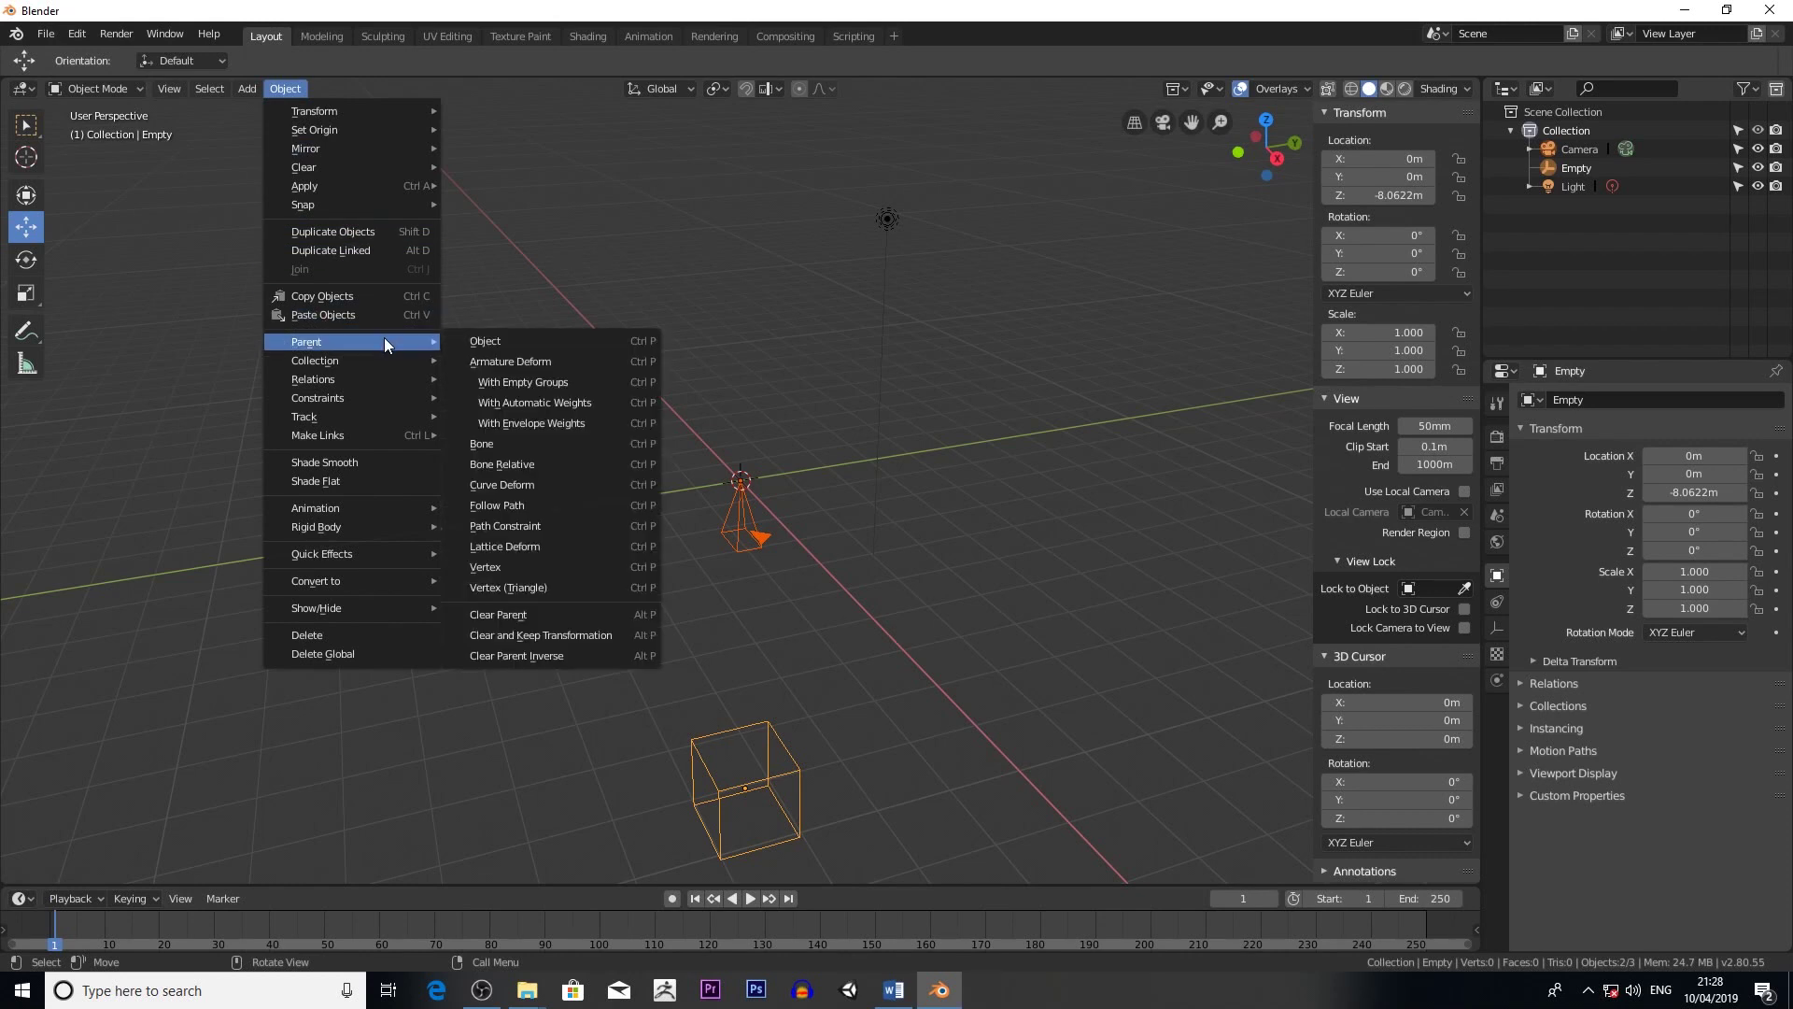
left_click(494, 339)
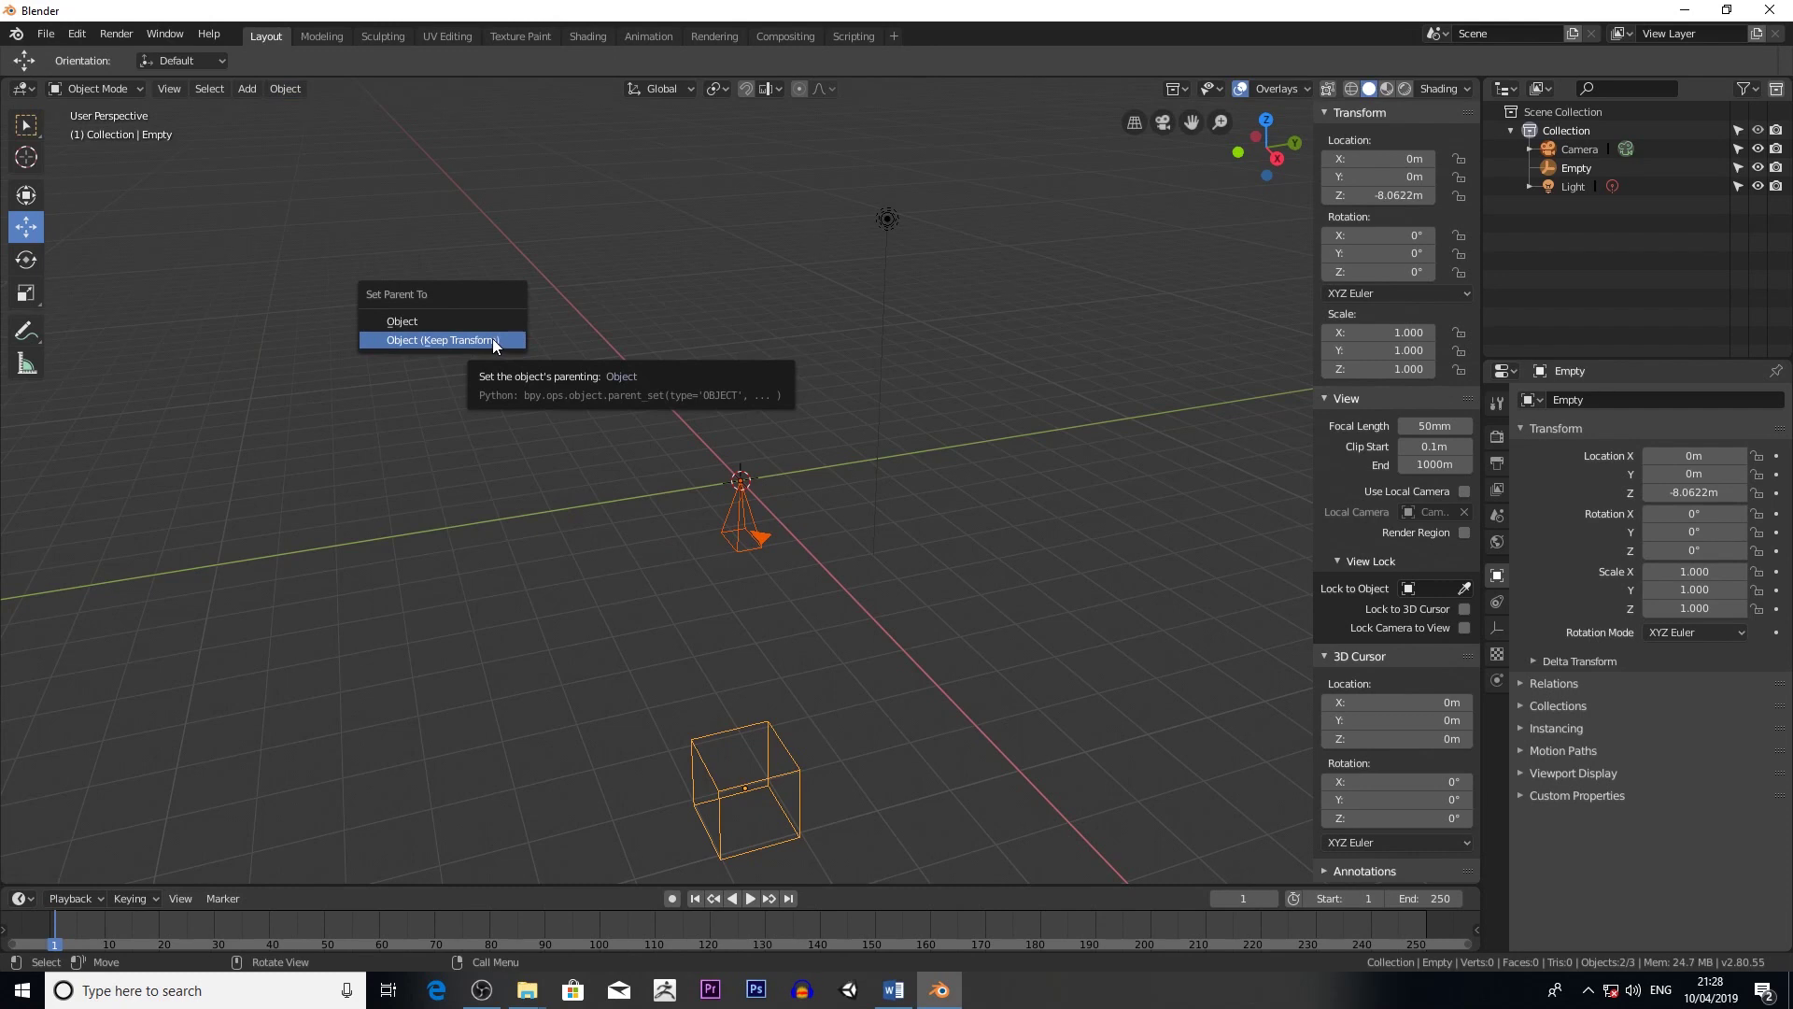
left_click(460, 341)
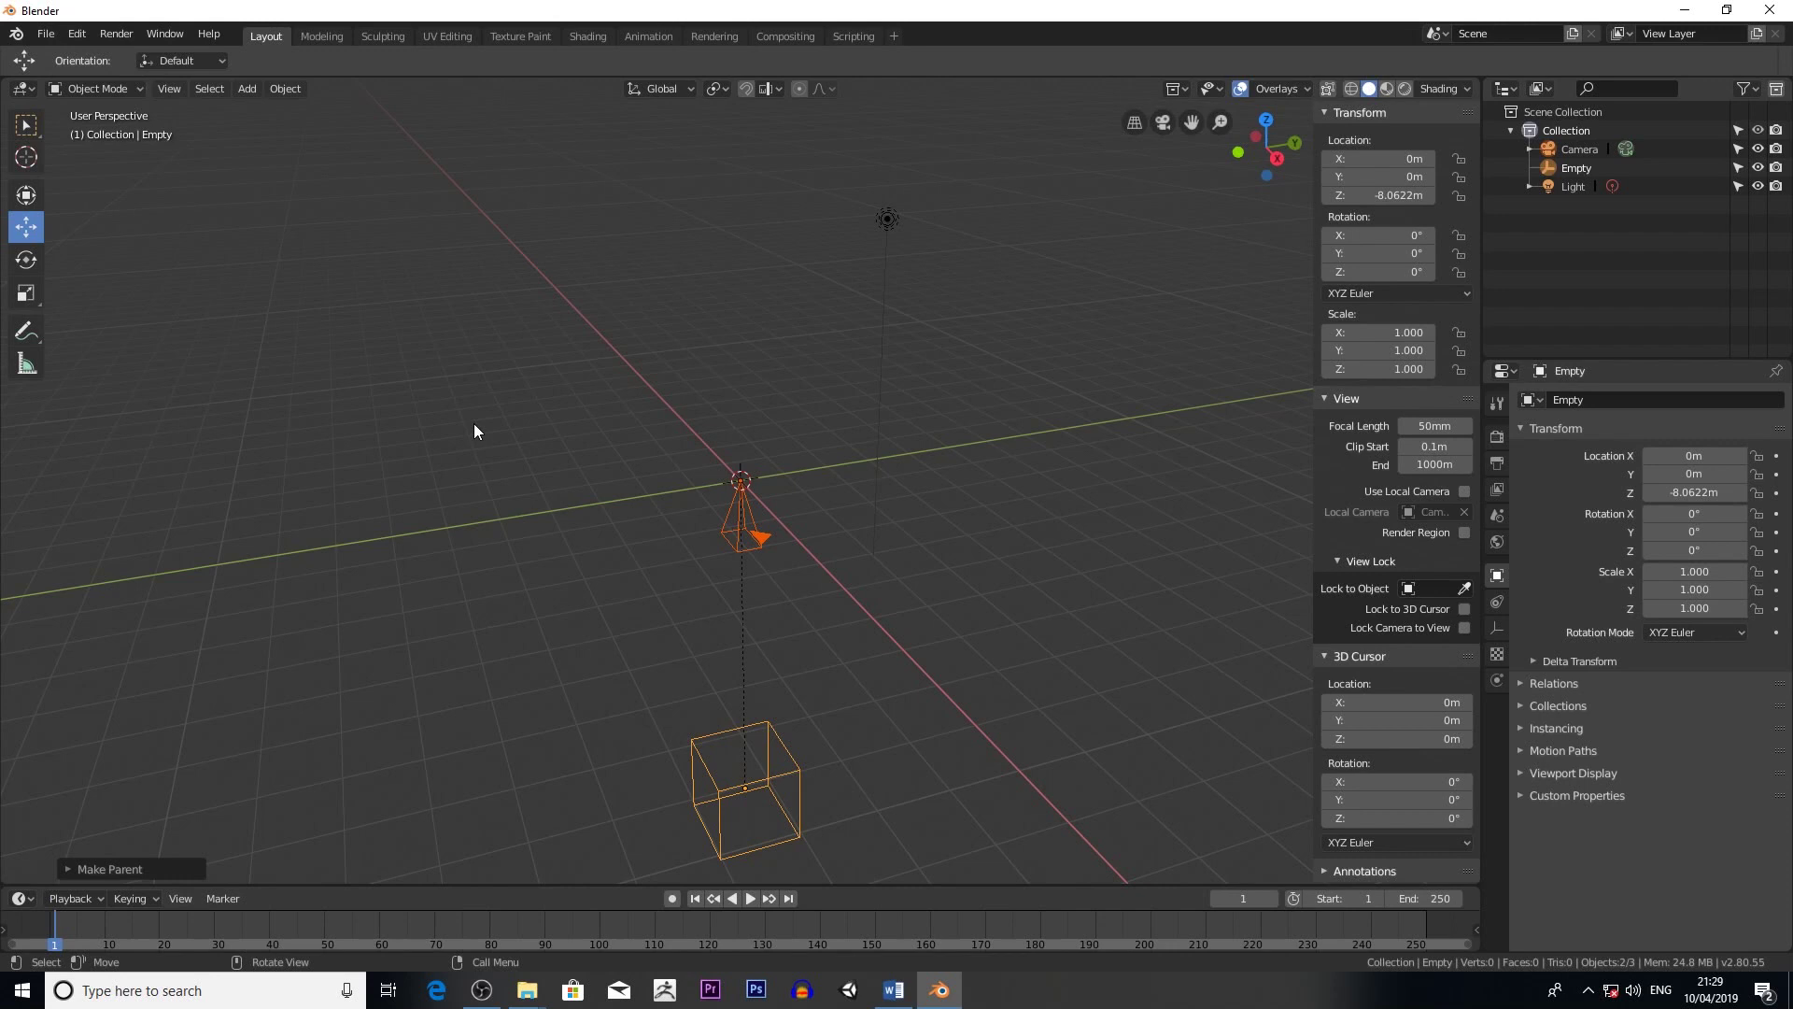
key("alt+a")
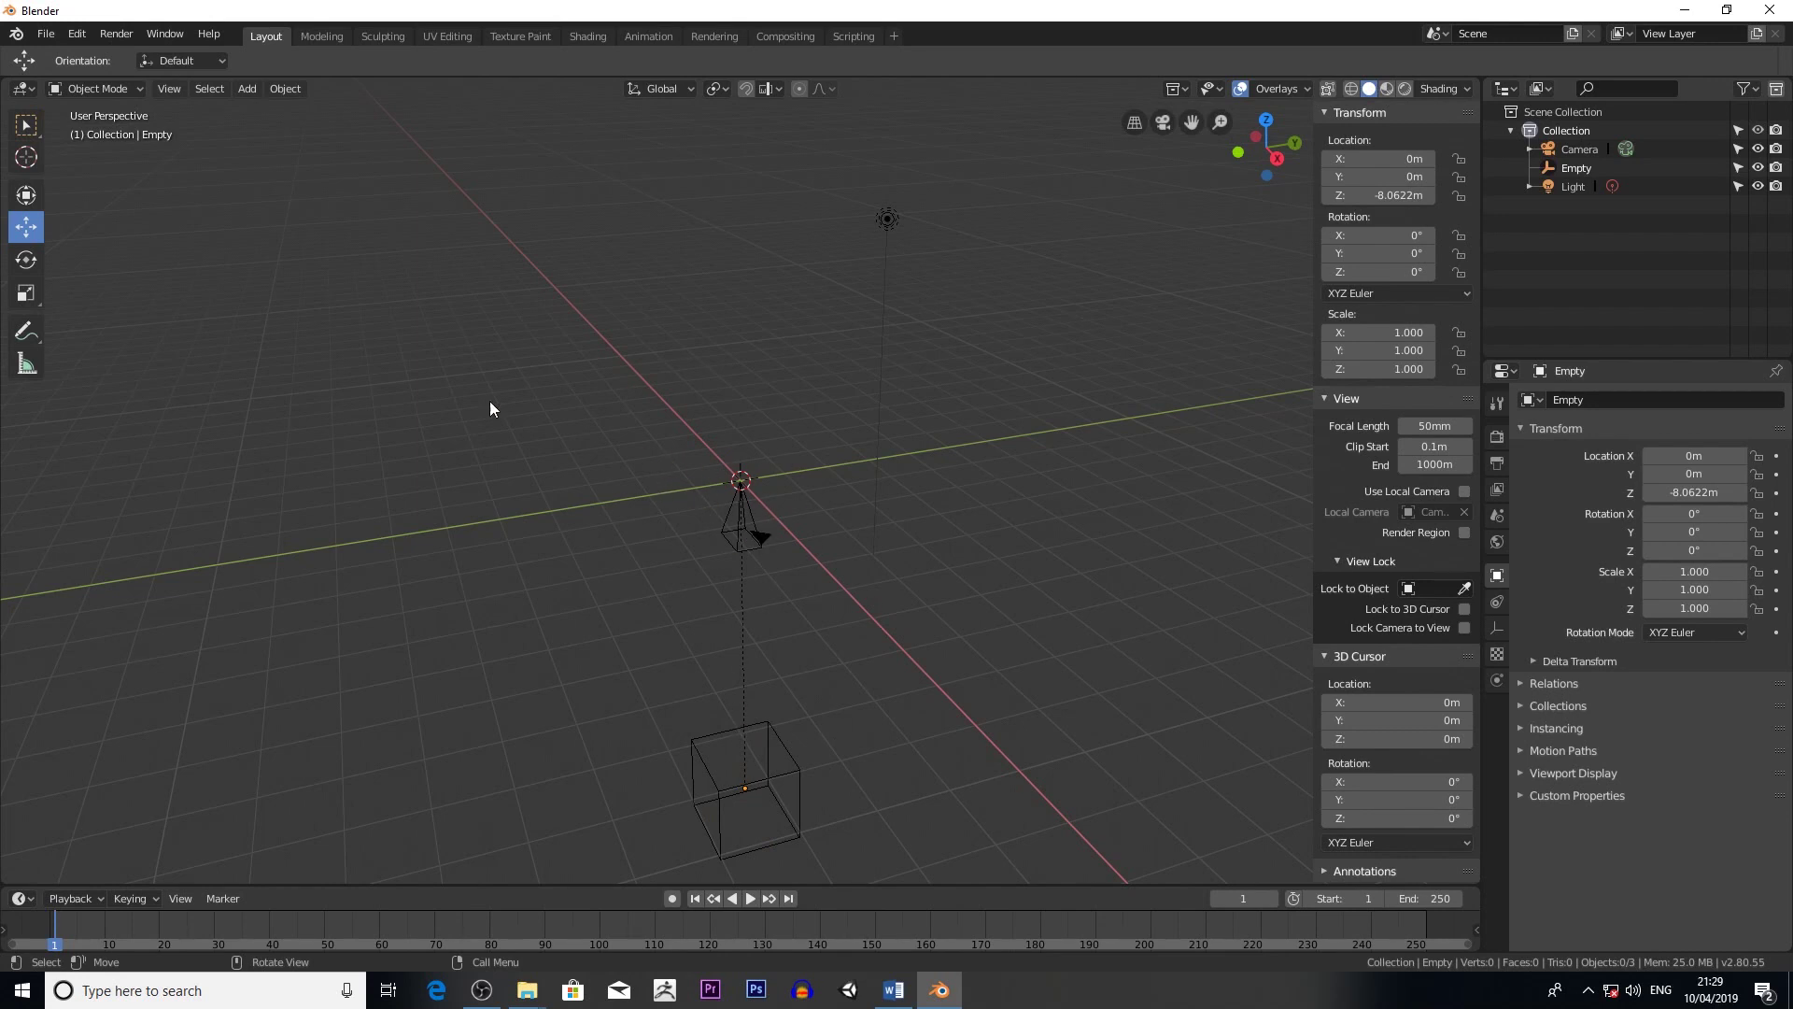
- Add a Suzanne monkey mesh at the origin, staying in Object Mode
left_click(257, 88)
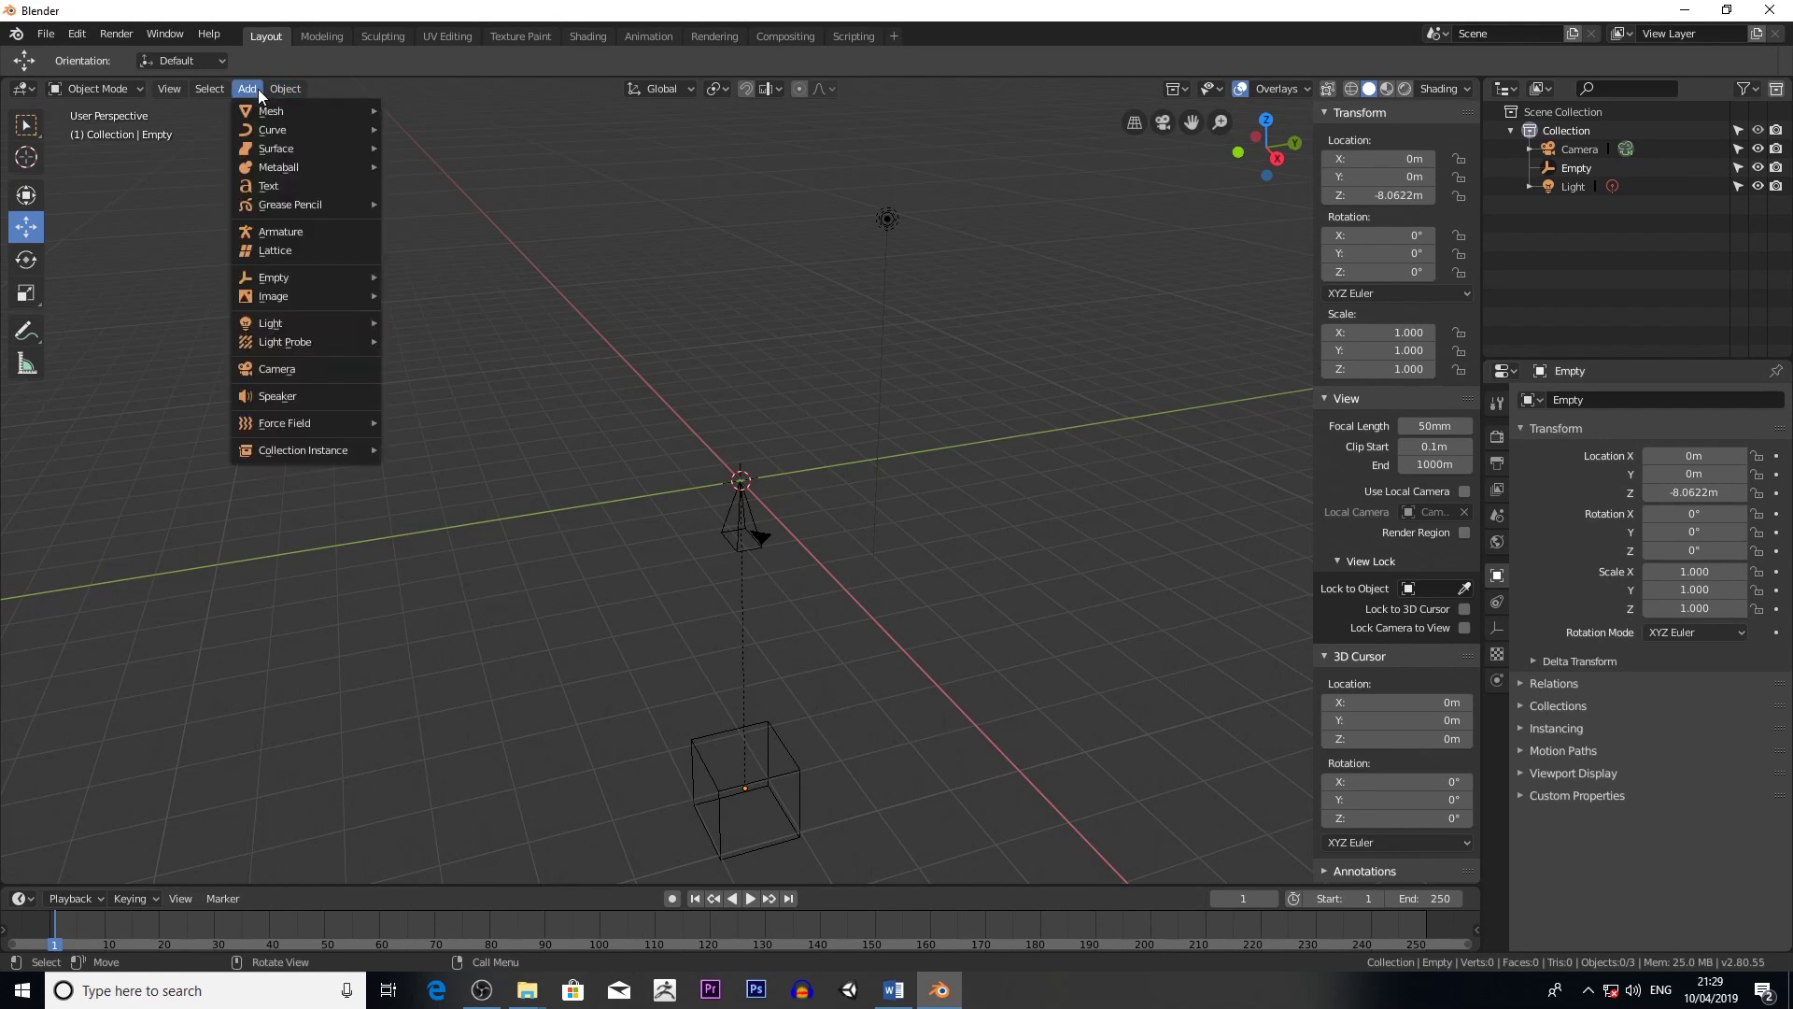
mouse_move(260, 104)
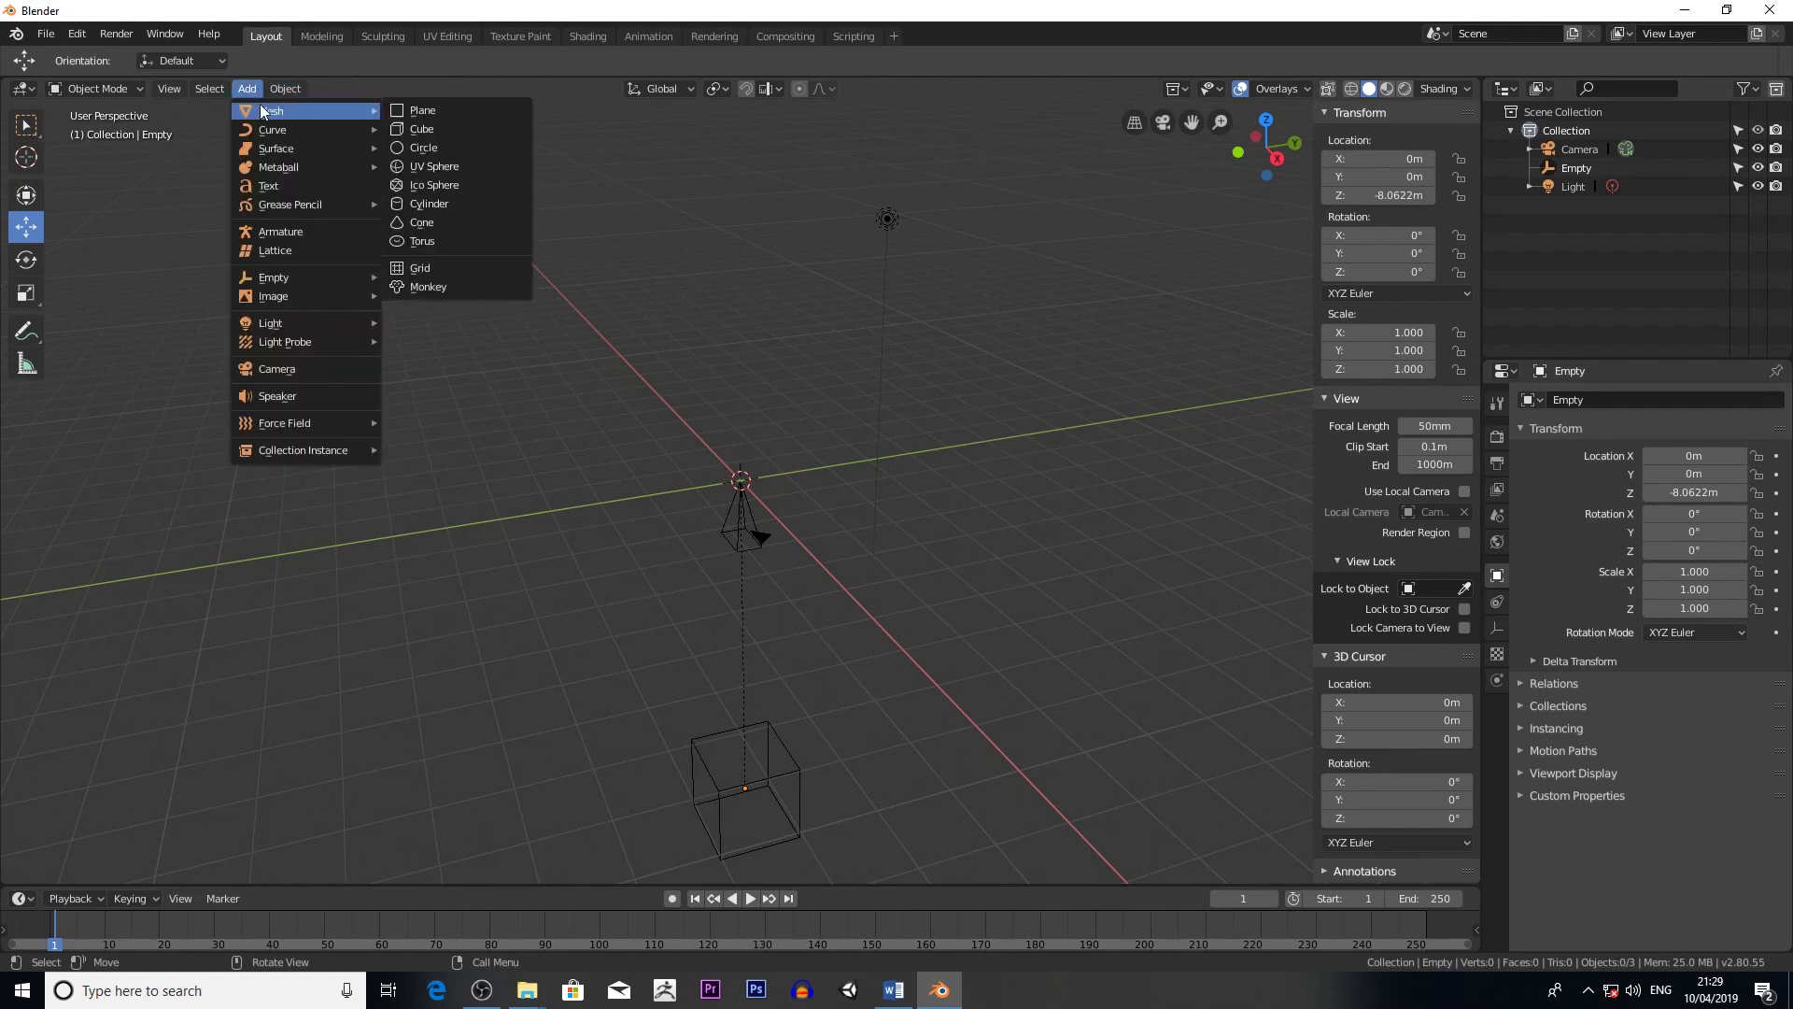
left_click(460, 287)
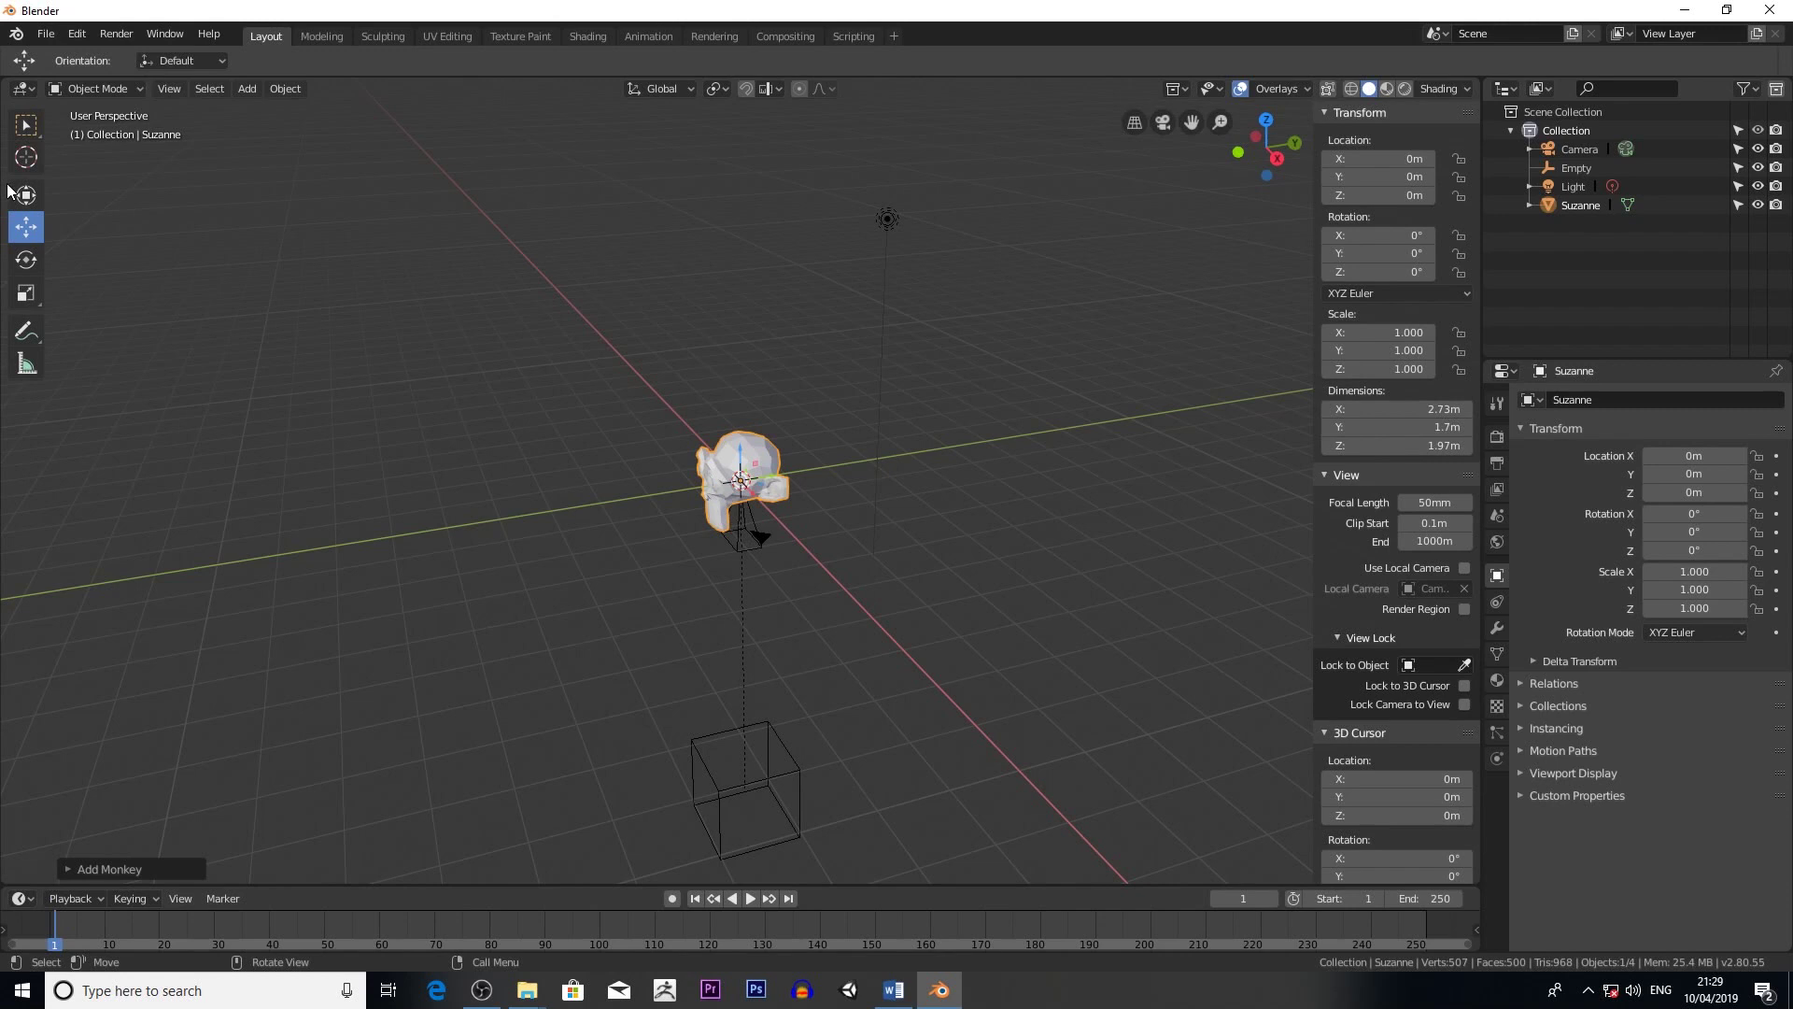
left_click(93, 89)
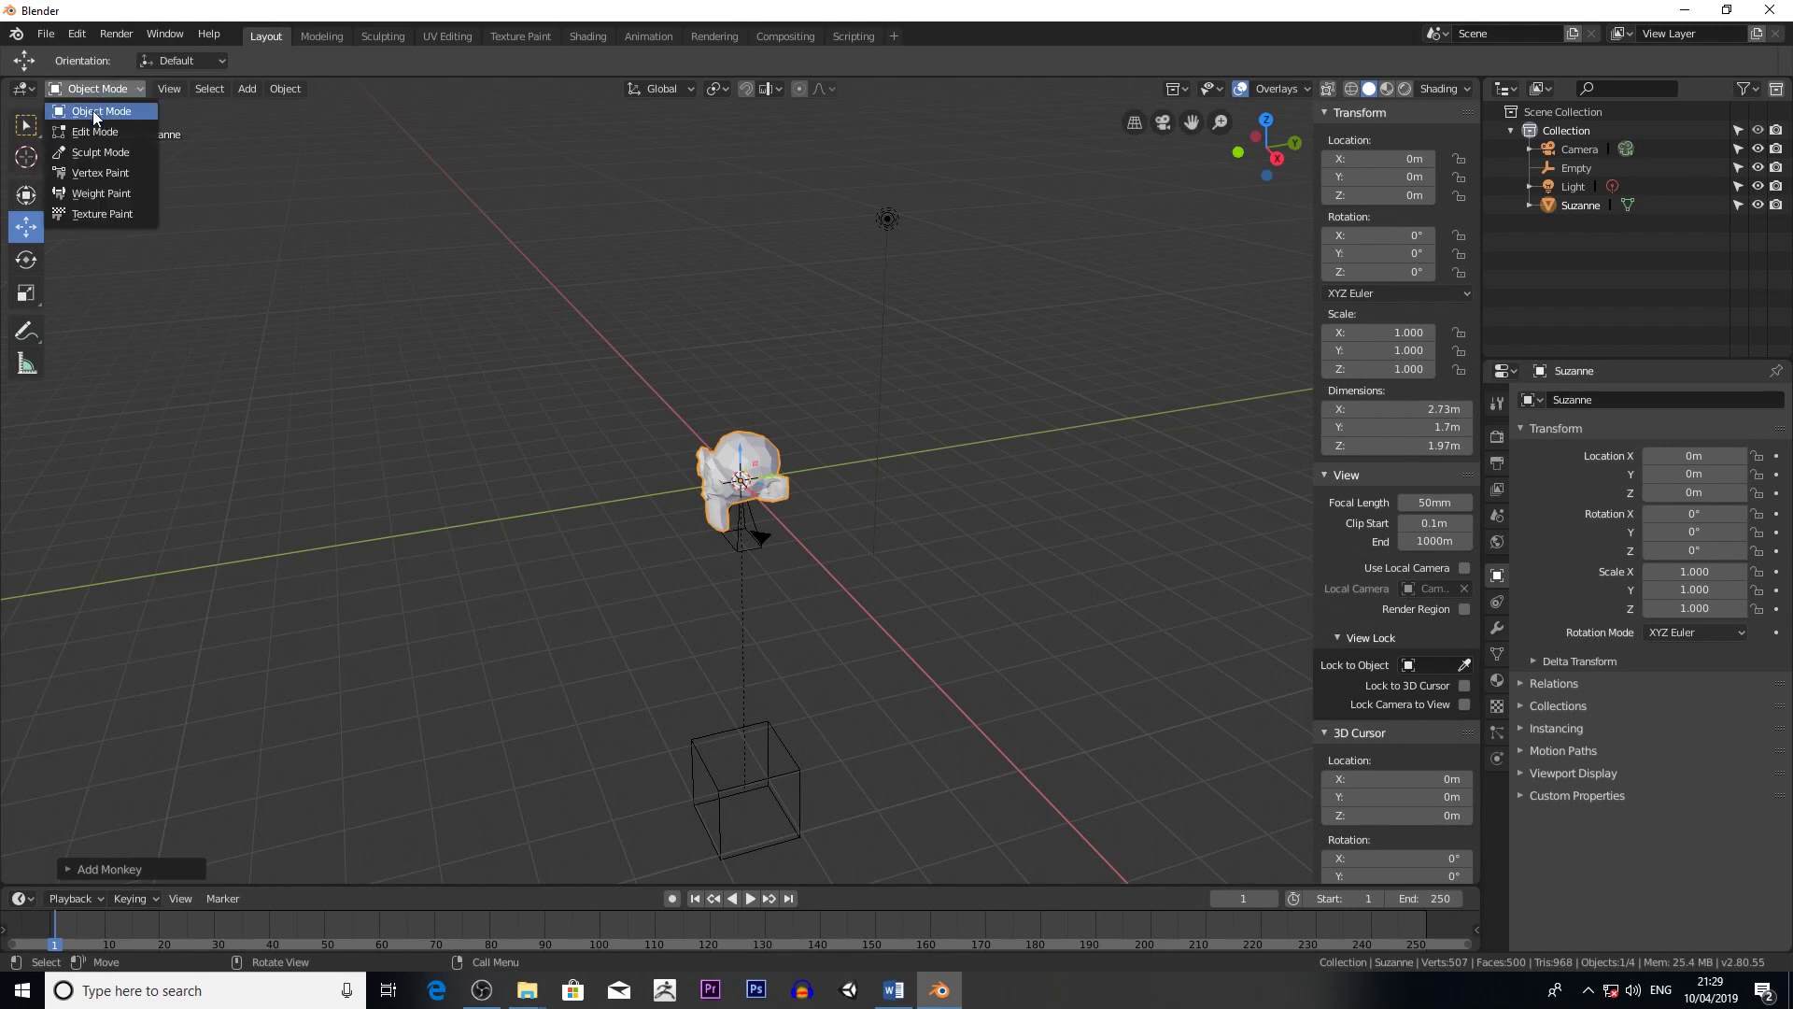
left_click(92, 110)
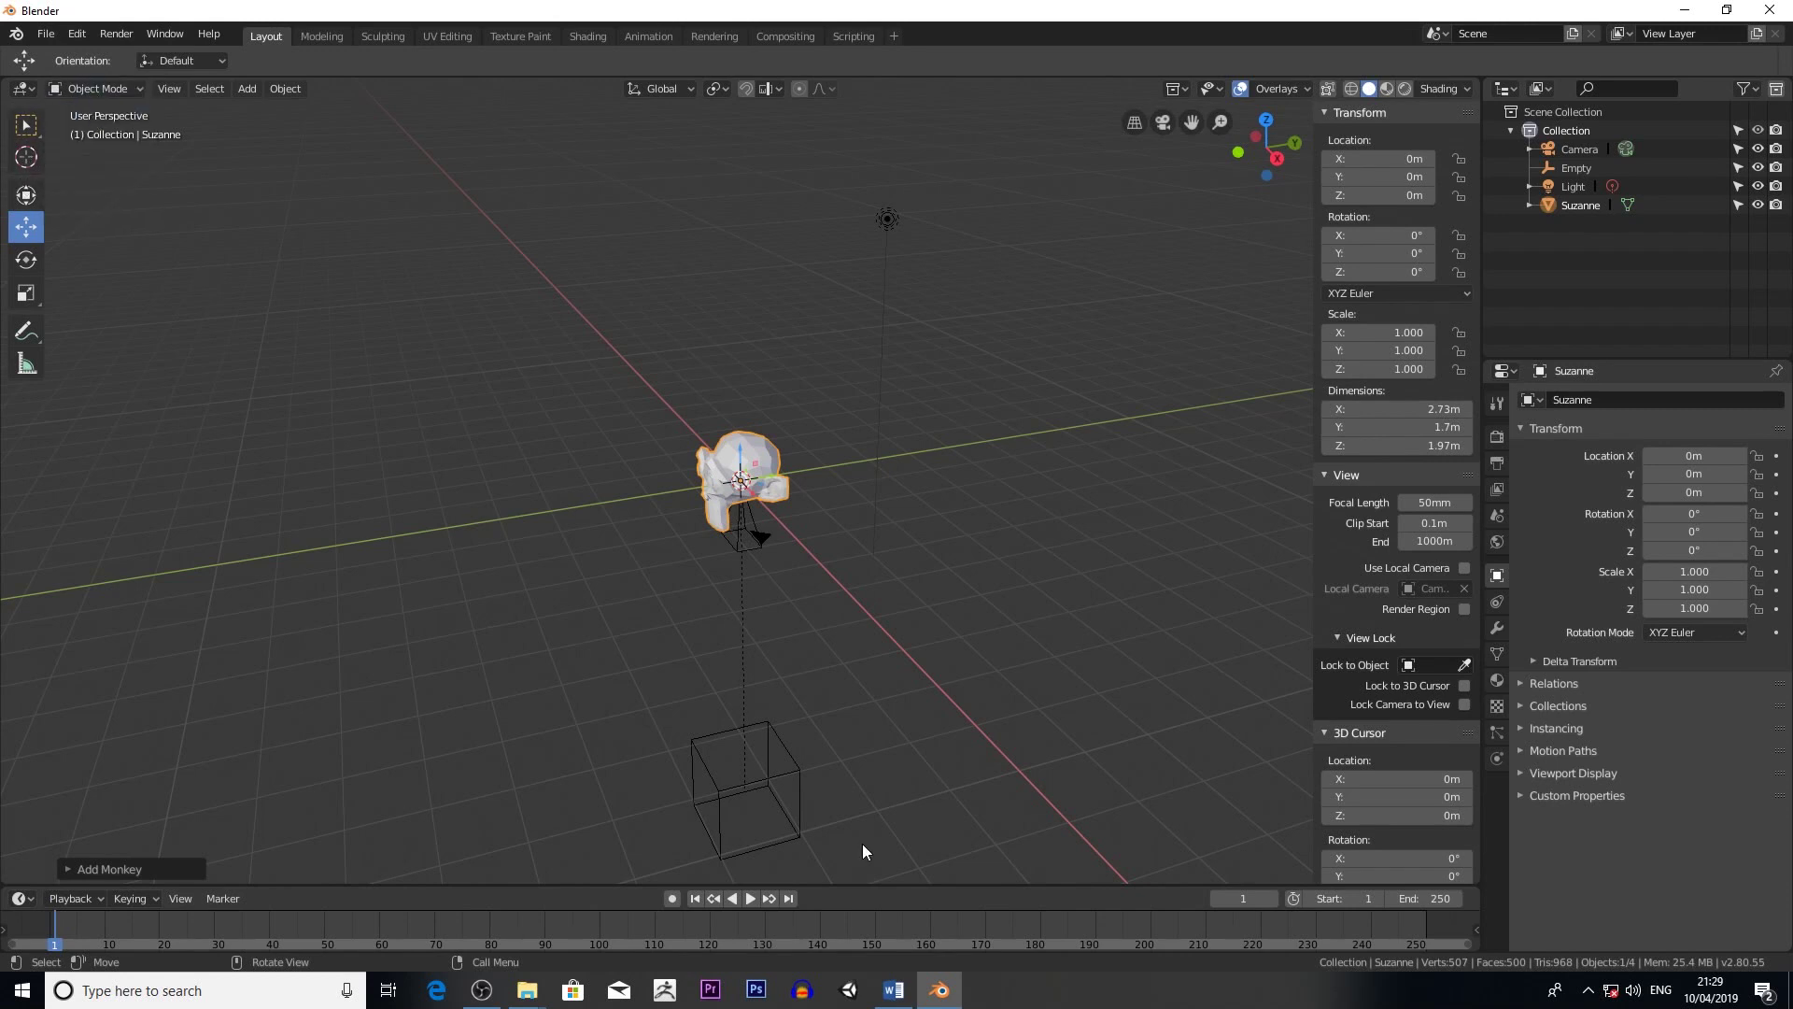
- Raise the Empty along Z to 0.43416 m around Suzanne and switch to the Animation workspace
left_click(775, 773)
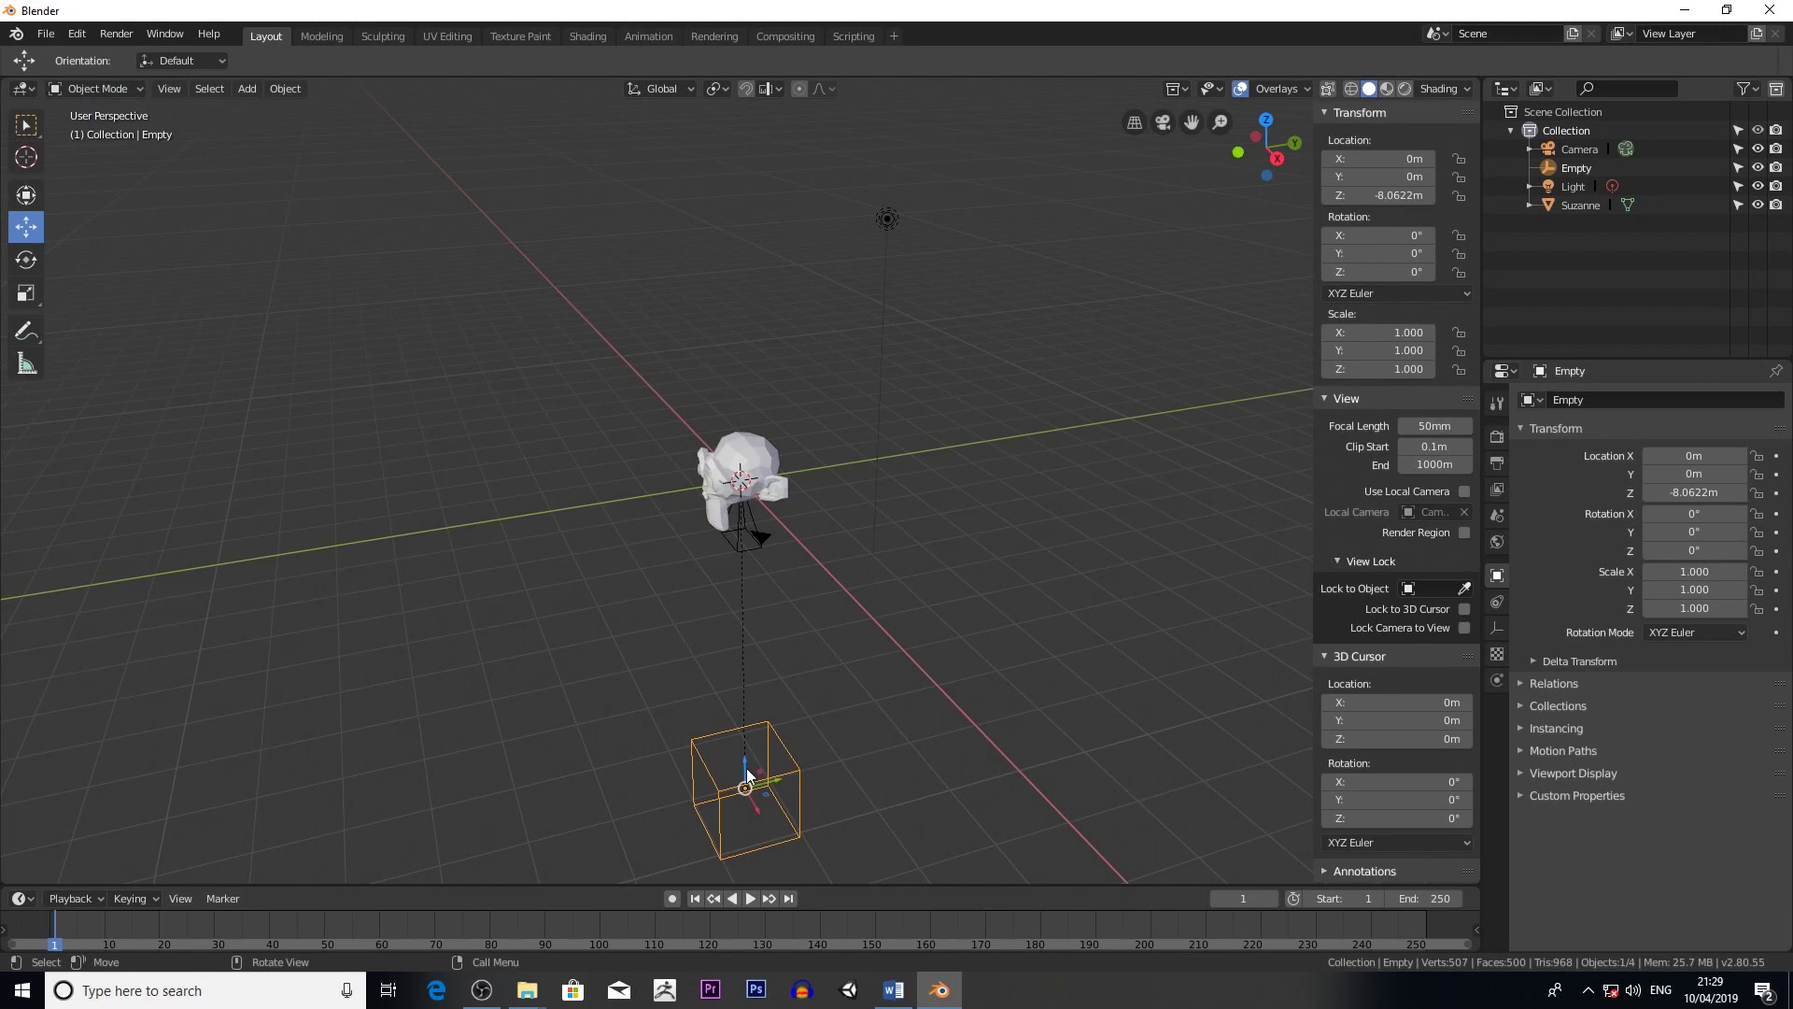
key("g")
key("z")
left_click(751, 449)
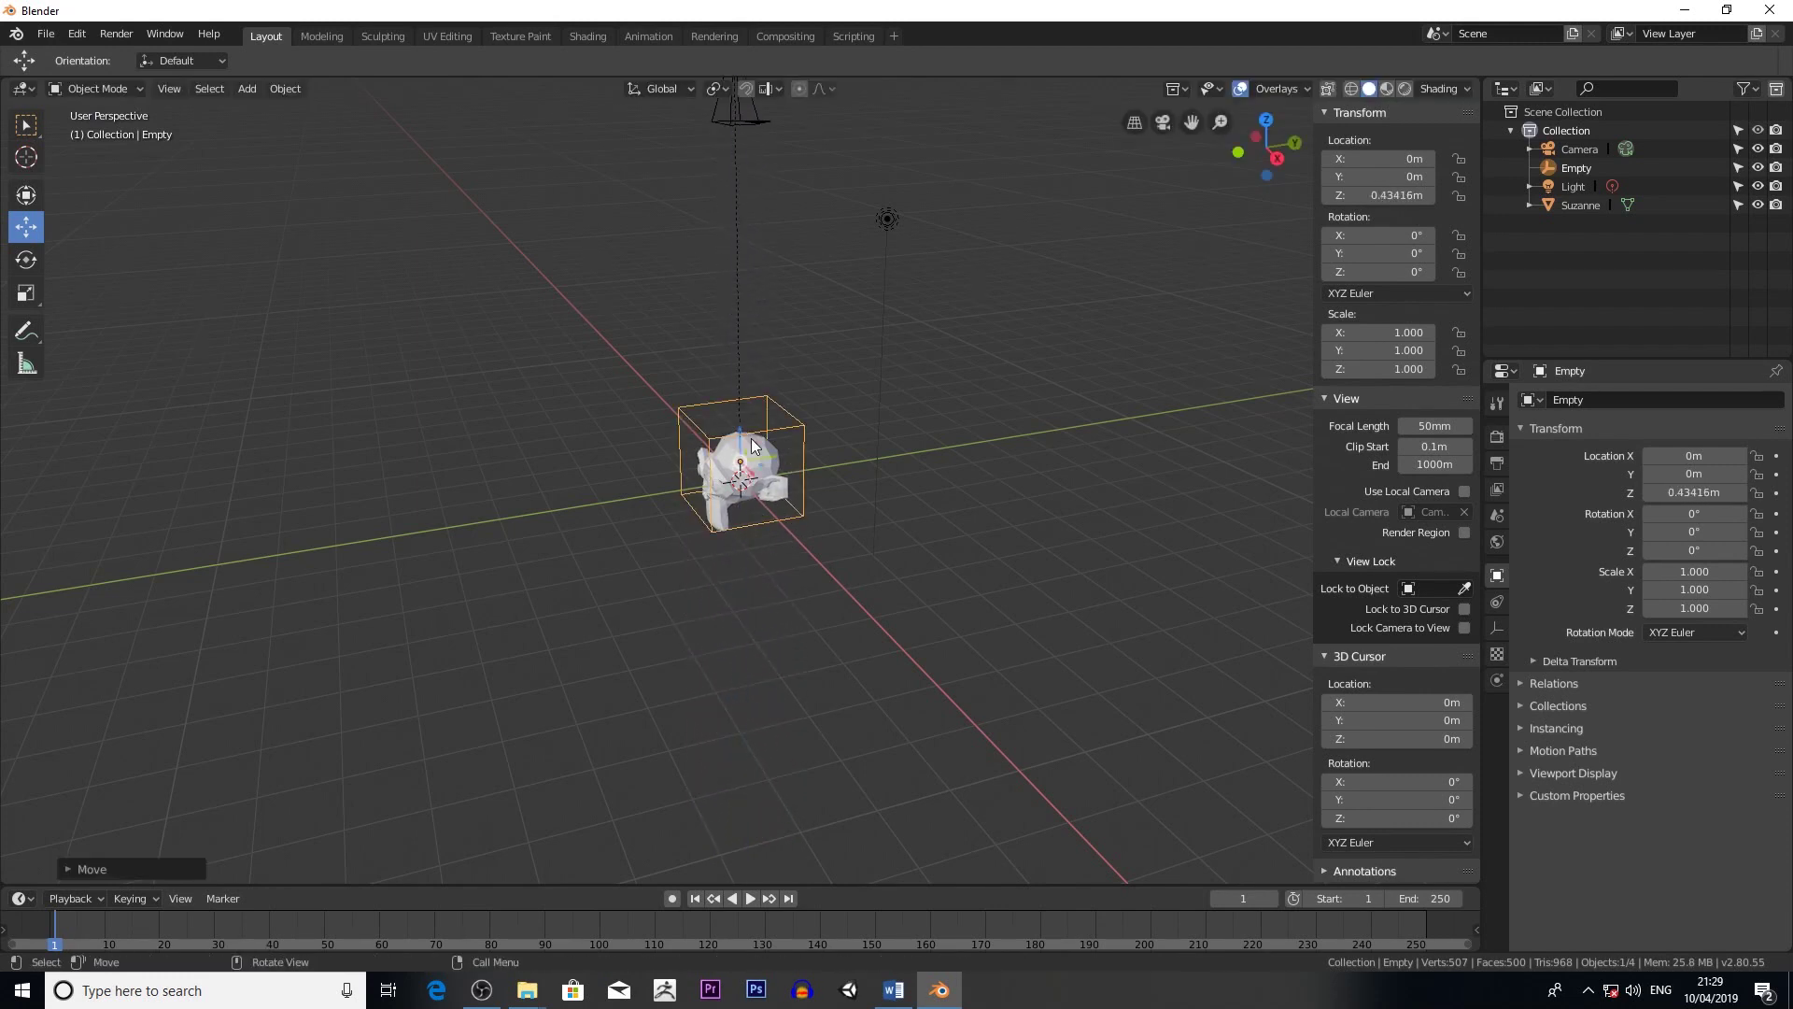
left_click(629, 37)
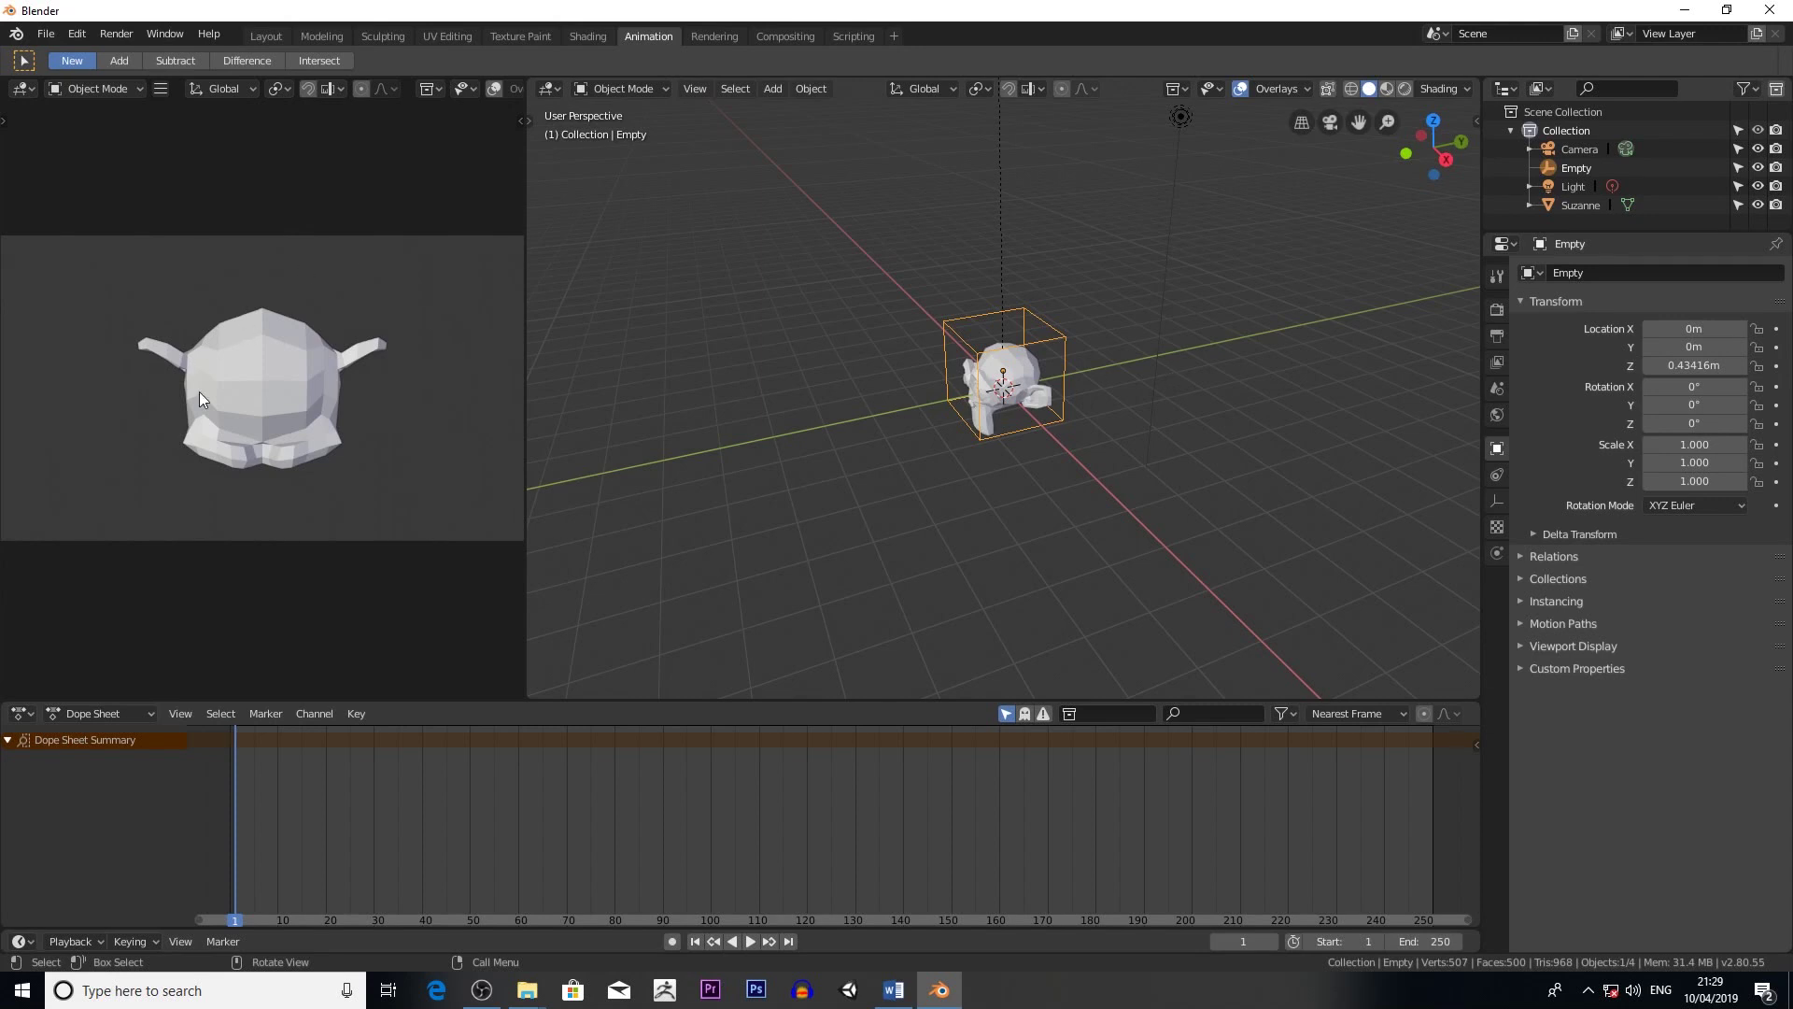
- Rotate the Empty 86.6° on X and slide it to Y -1.7595 m so the camera faces Suzanne
scroll(998, 404, "down", 2)
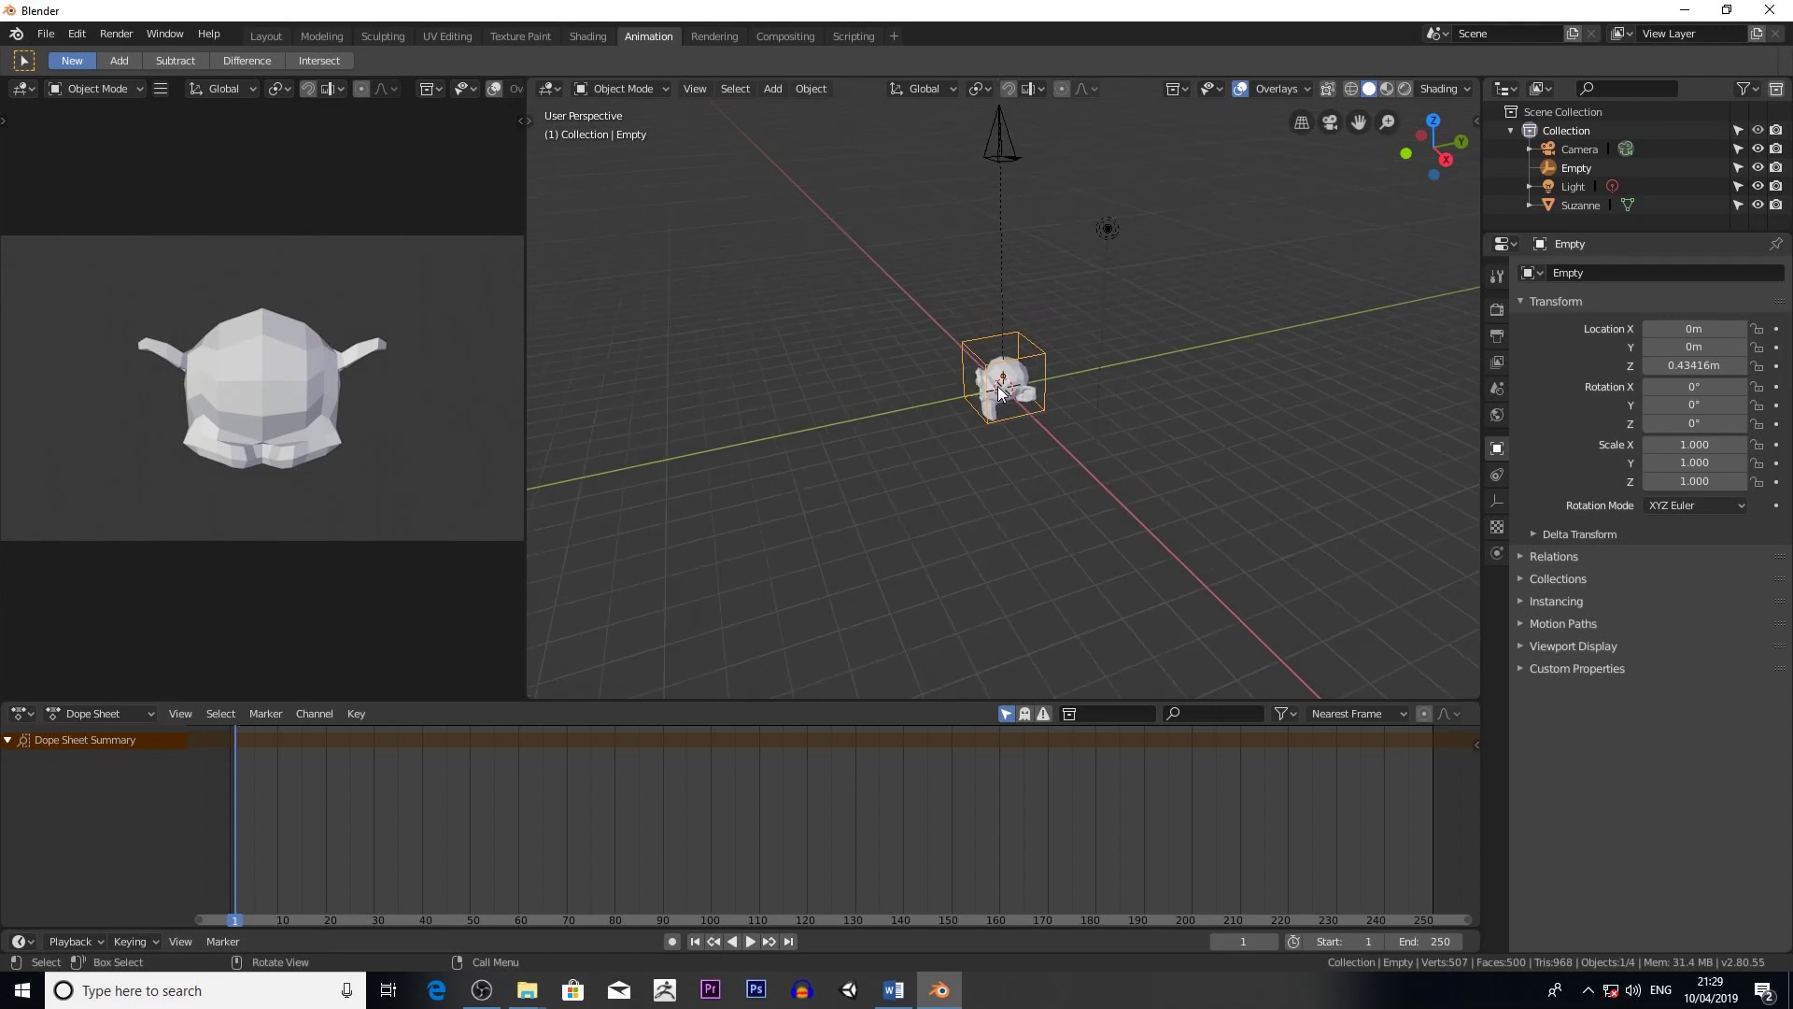
left_click(532, 123)
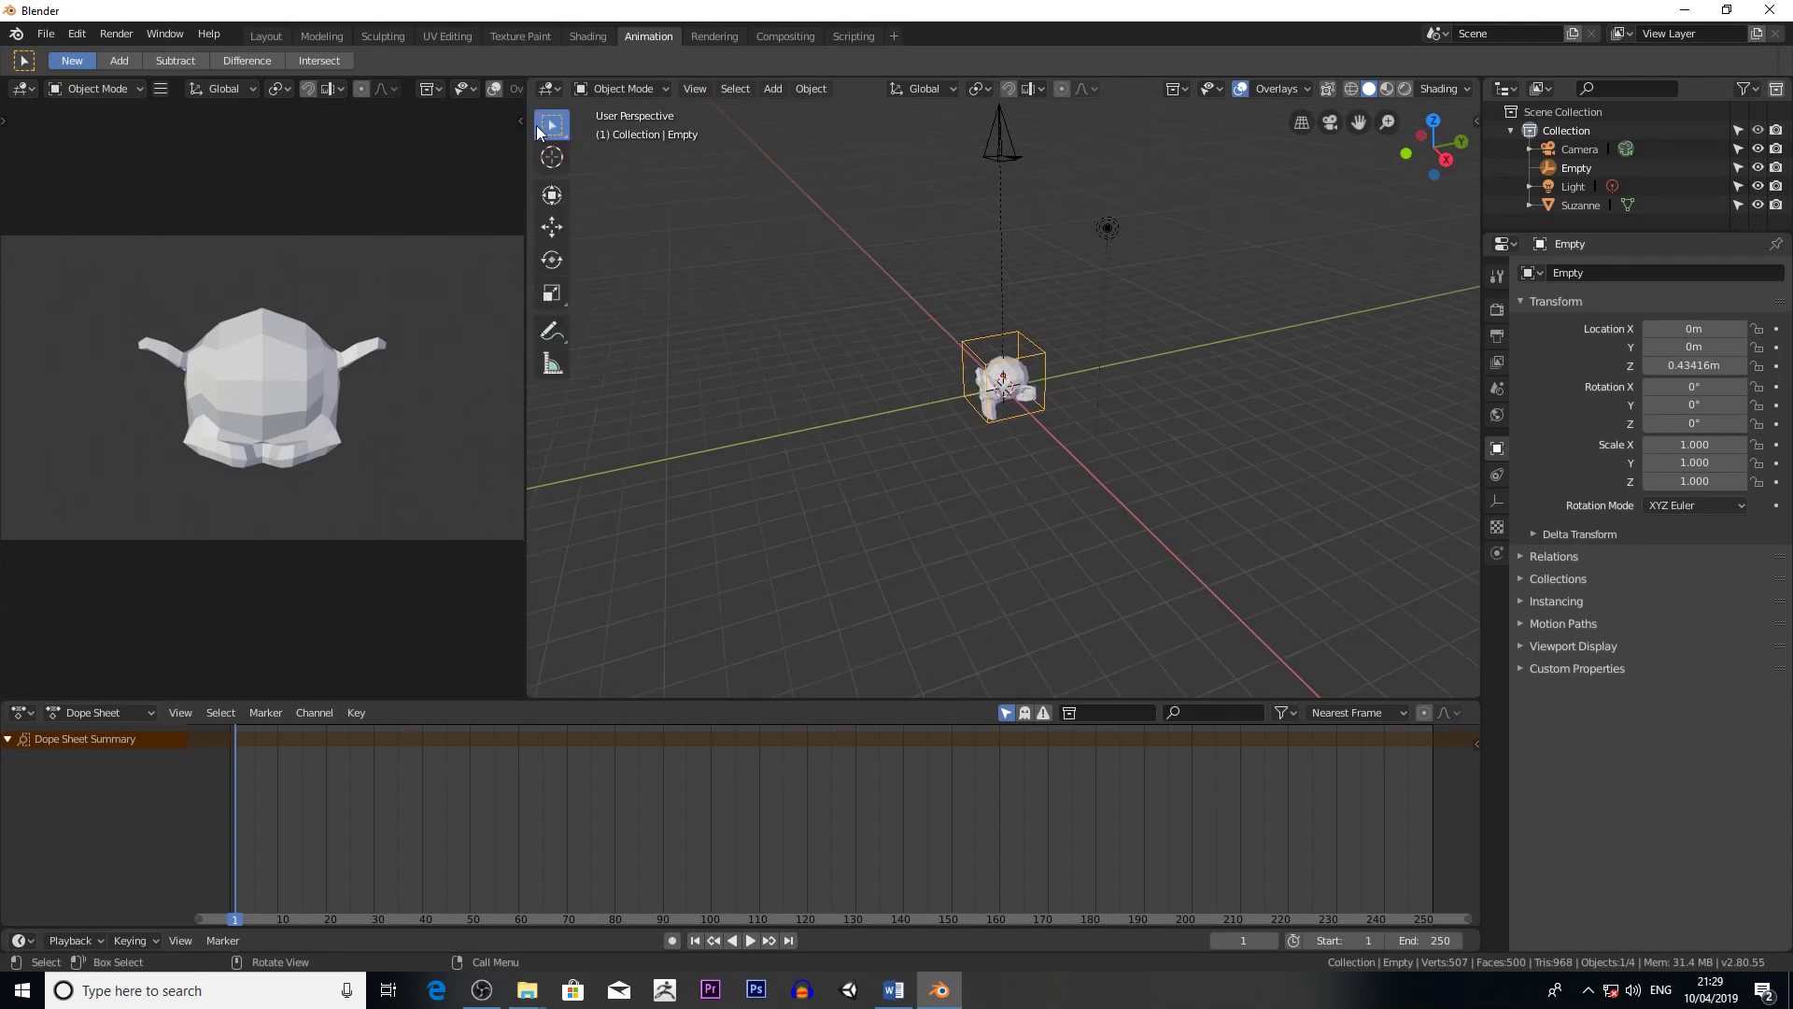
left_click(552, 260)
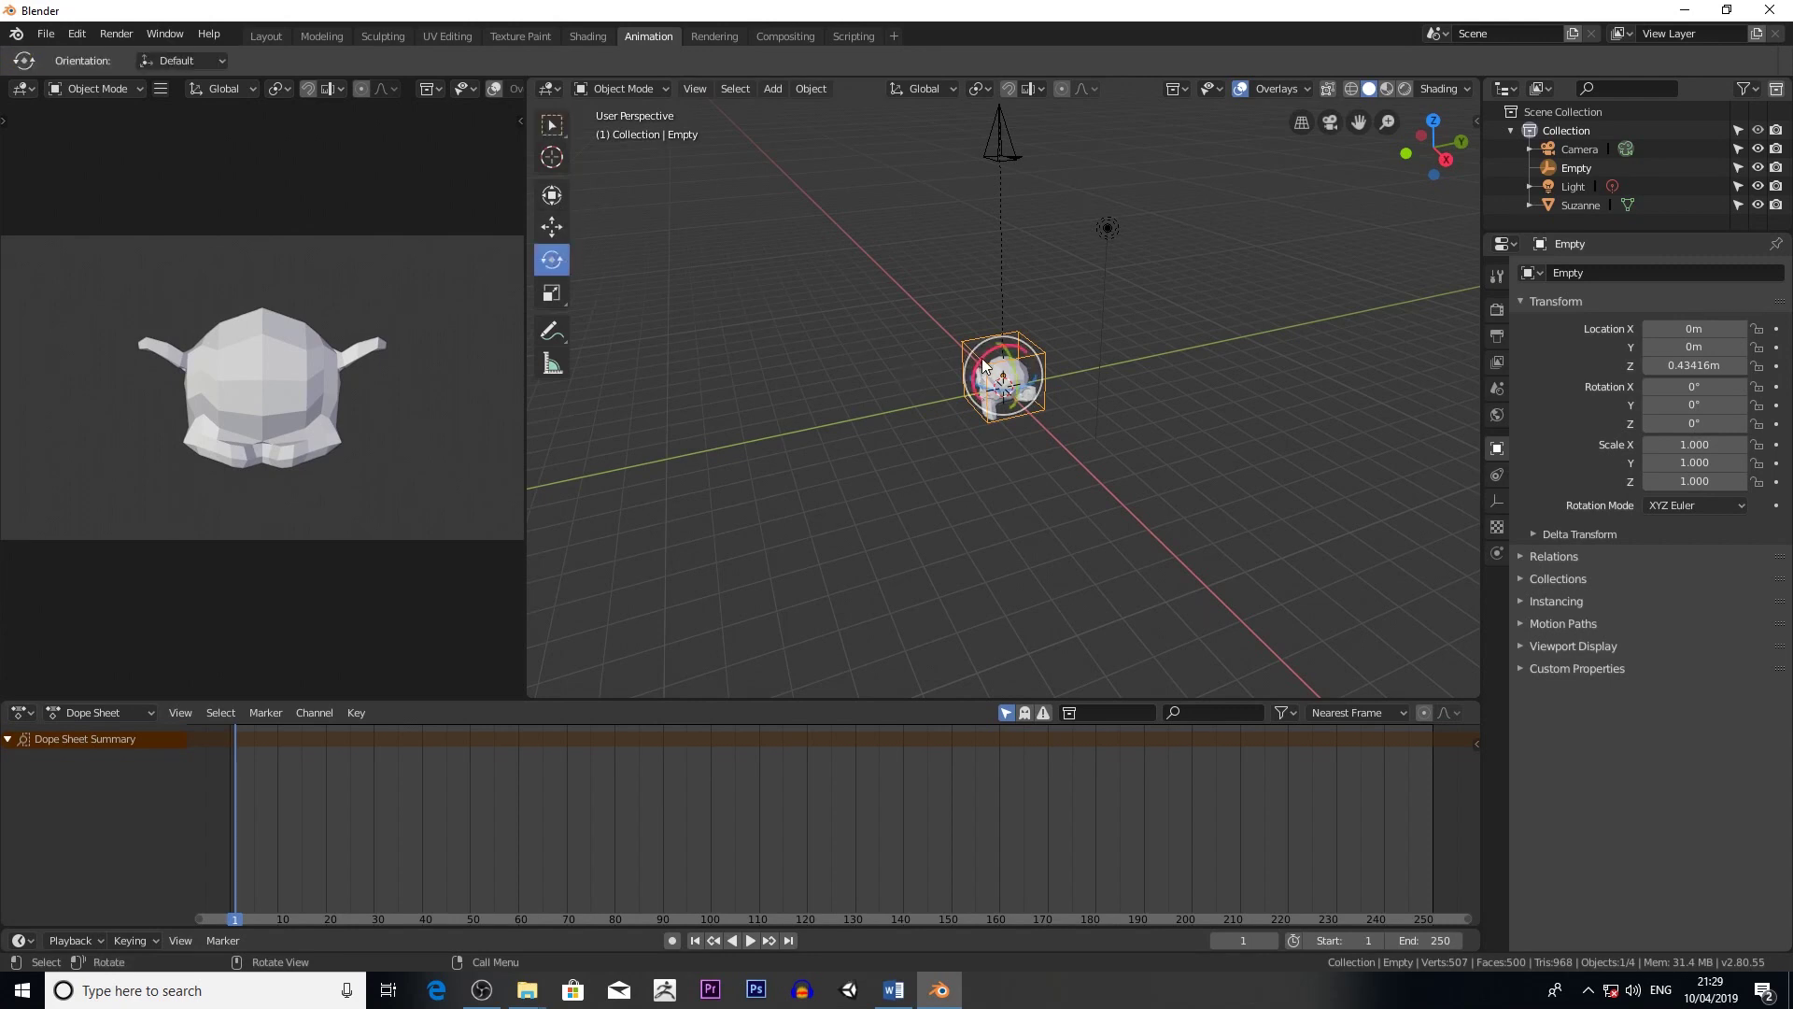
left_click_drag(977, 365, 890, 520)
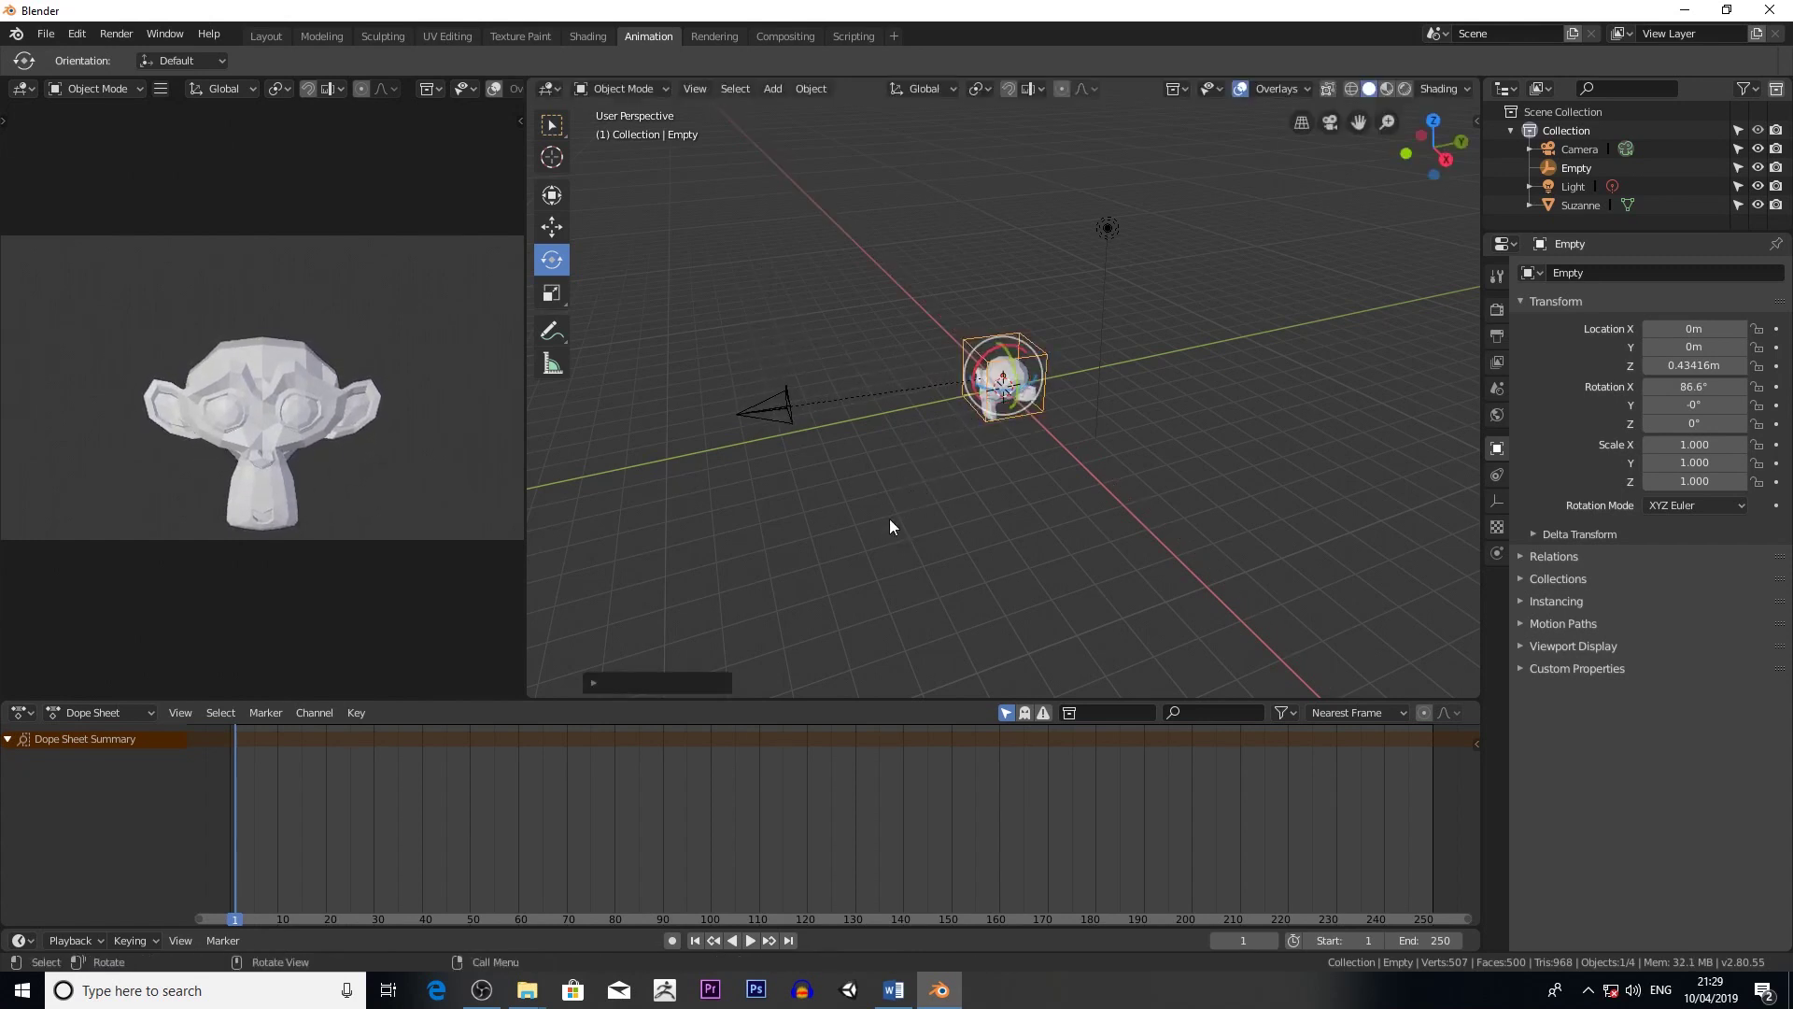
left_click(564, 232)
left_click_drag(1035, 369, 837, 430)
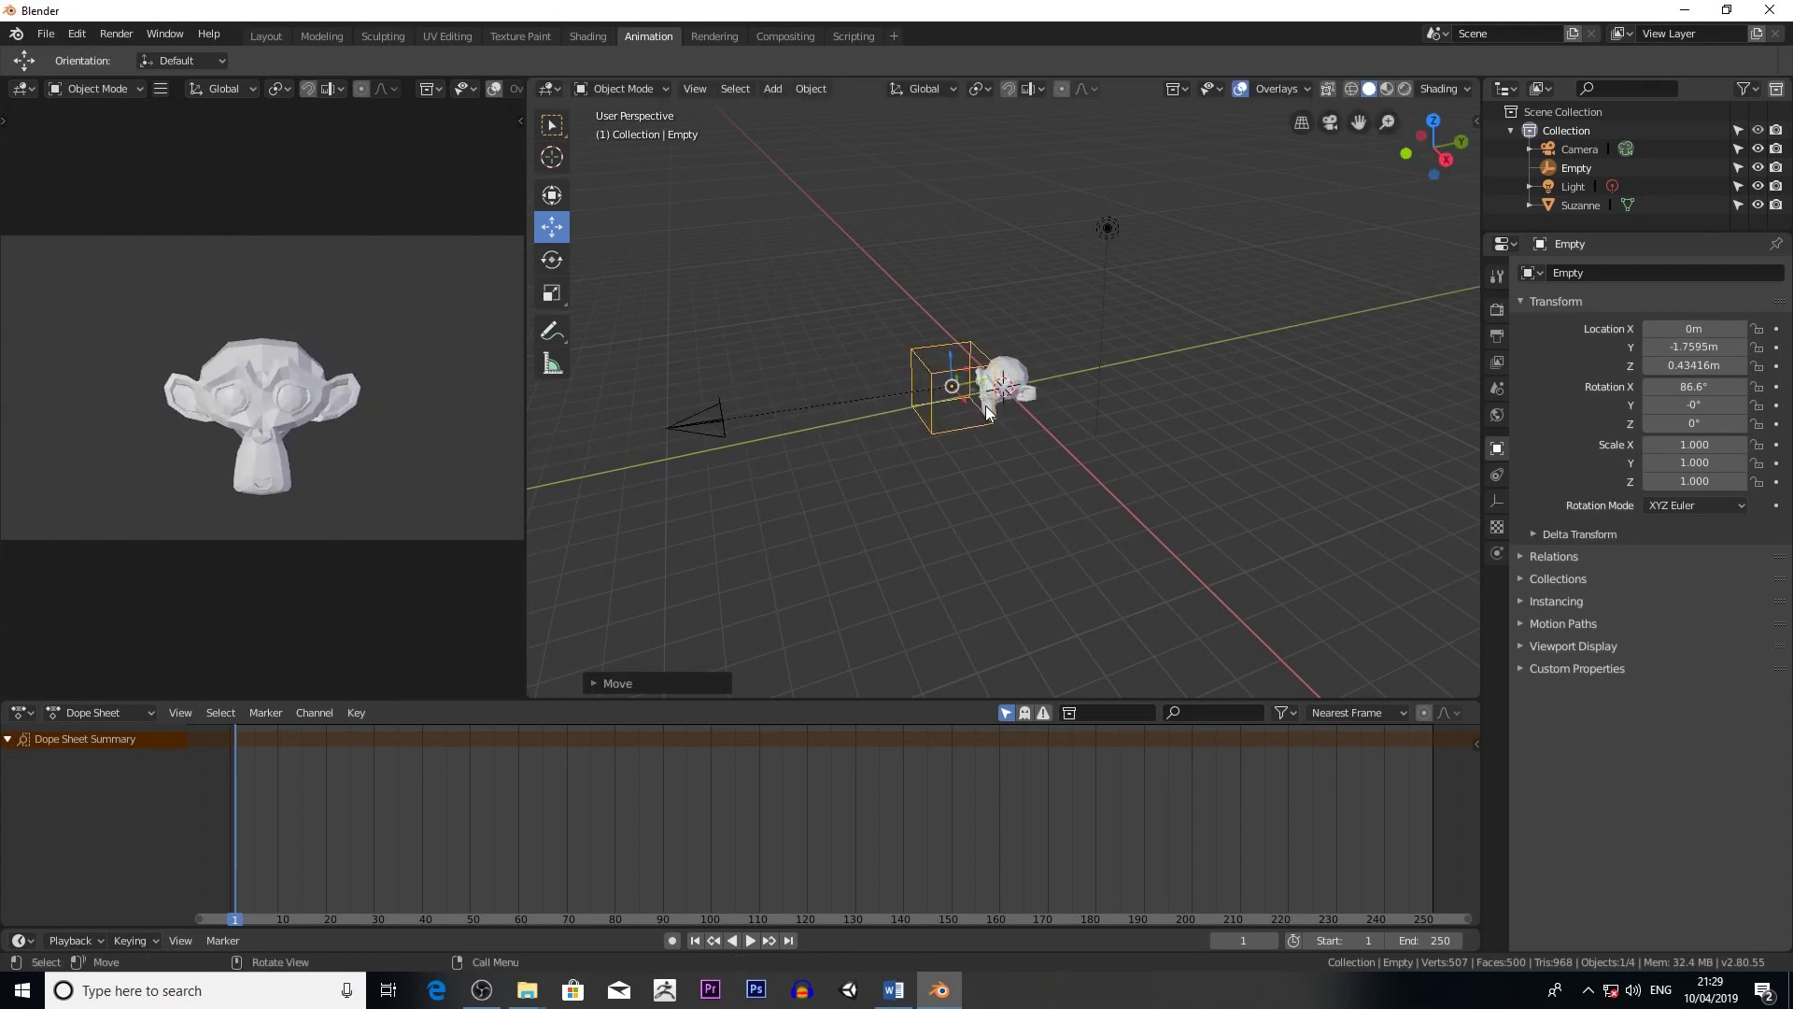
- Confirm the camera stays locked, then select the Empty and spin it around Z
left_click(721, 421)
mouse_move(721, 419)
left_mouse_down()
mouse_move(870, 398)
mouse_move(743, 415)
left_mouse_up()
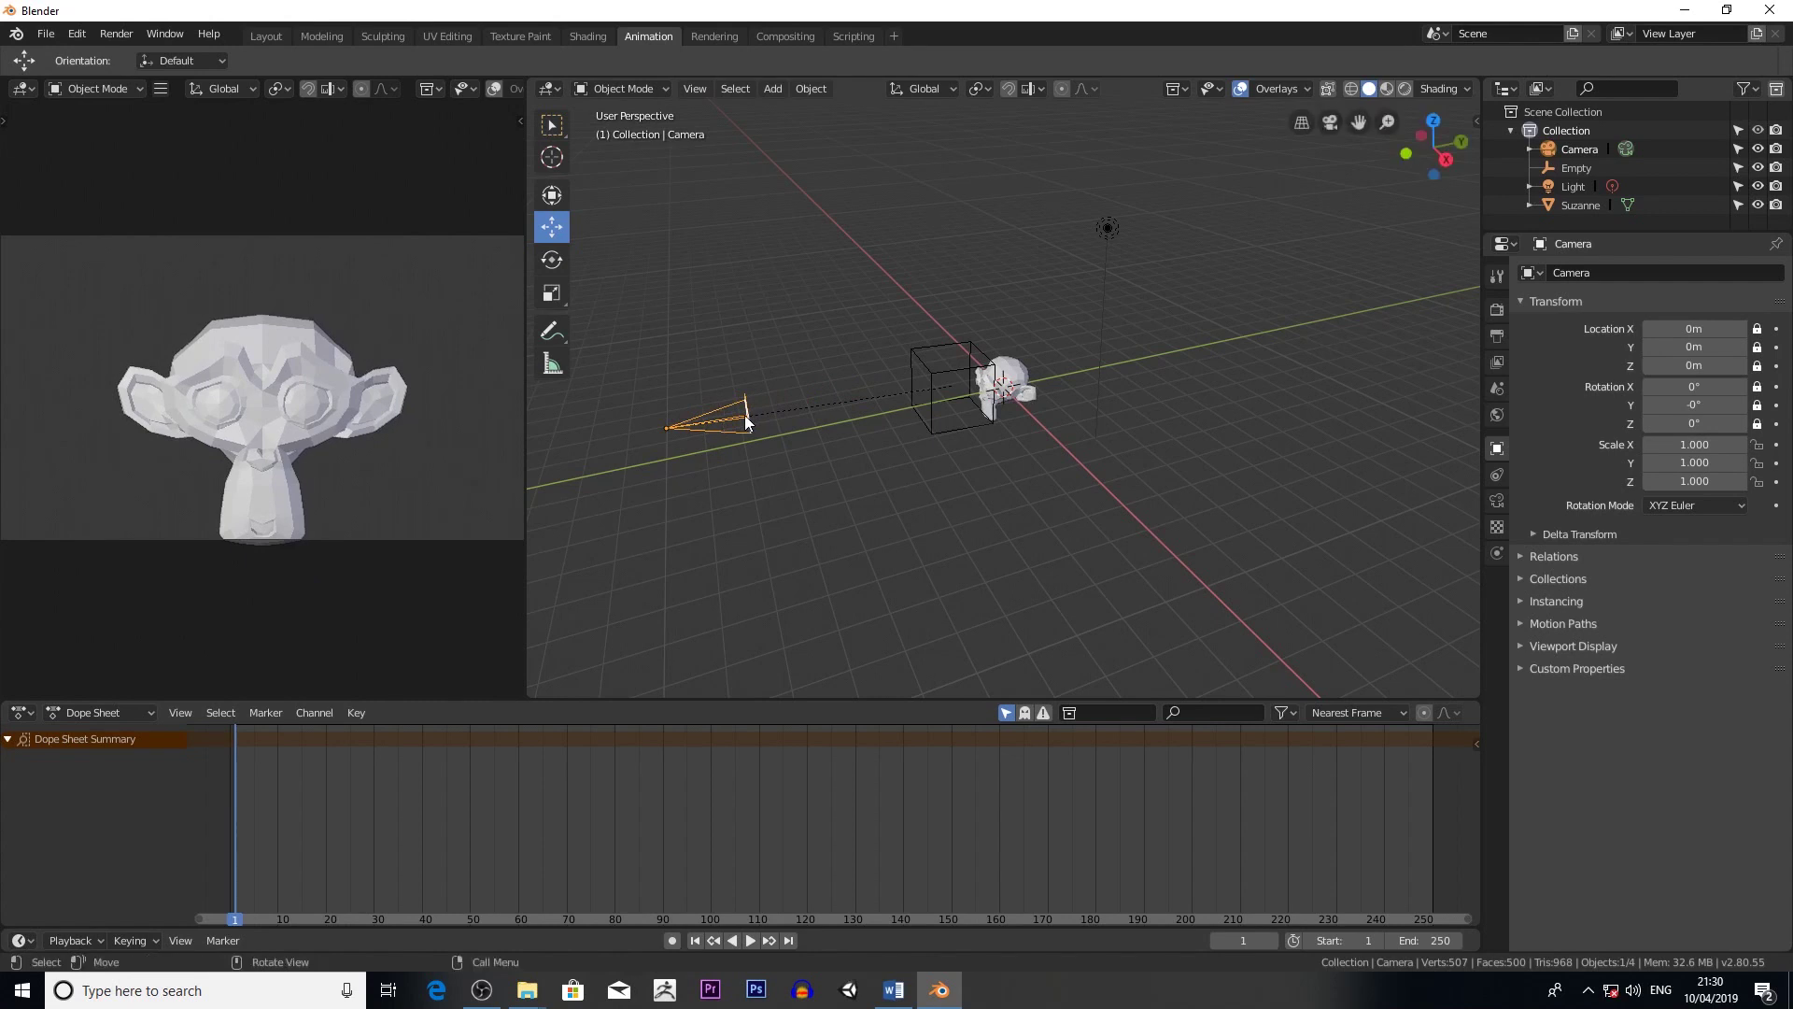
left_click(553, 261)
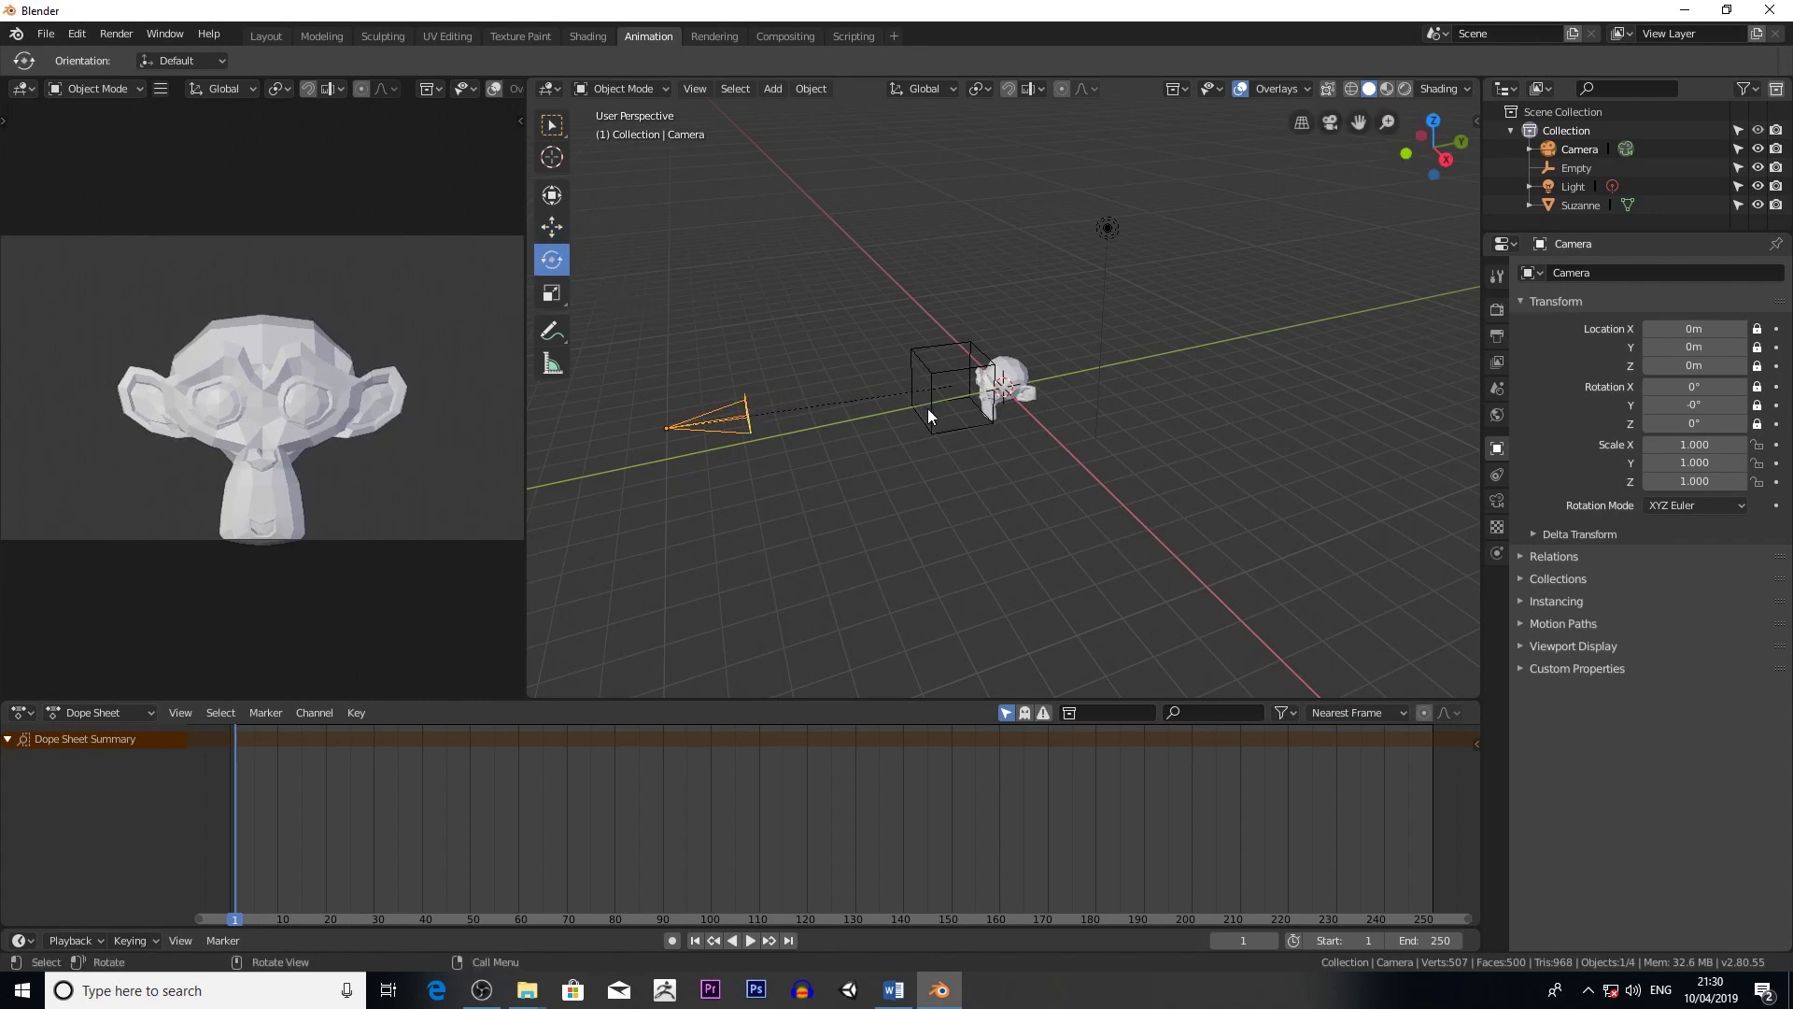
left_click(927, 412)
left_click_drag(942, 399, 815, 371)
- Set the Empty to 46.8° Z rotation and Y -0.32284 m, orbiting the camera around Suzanne
left_click(557, 234)
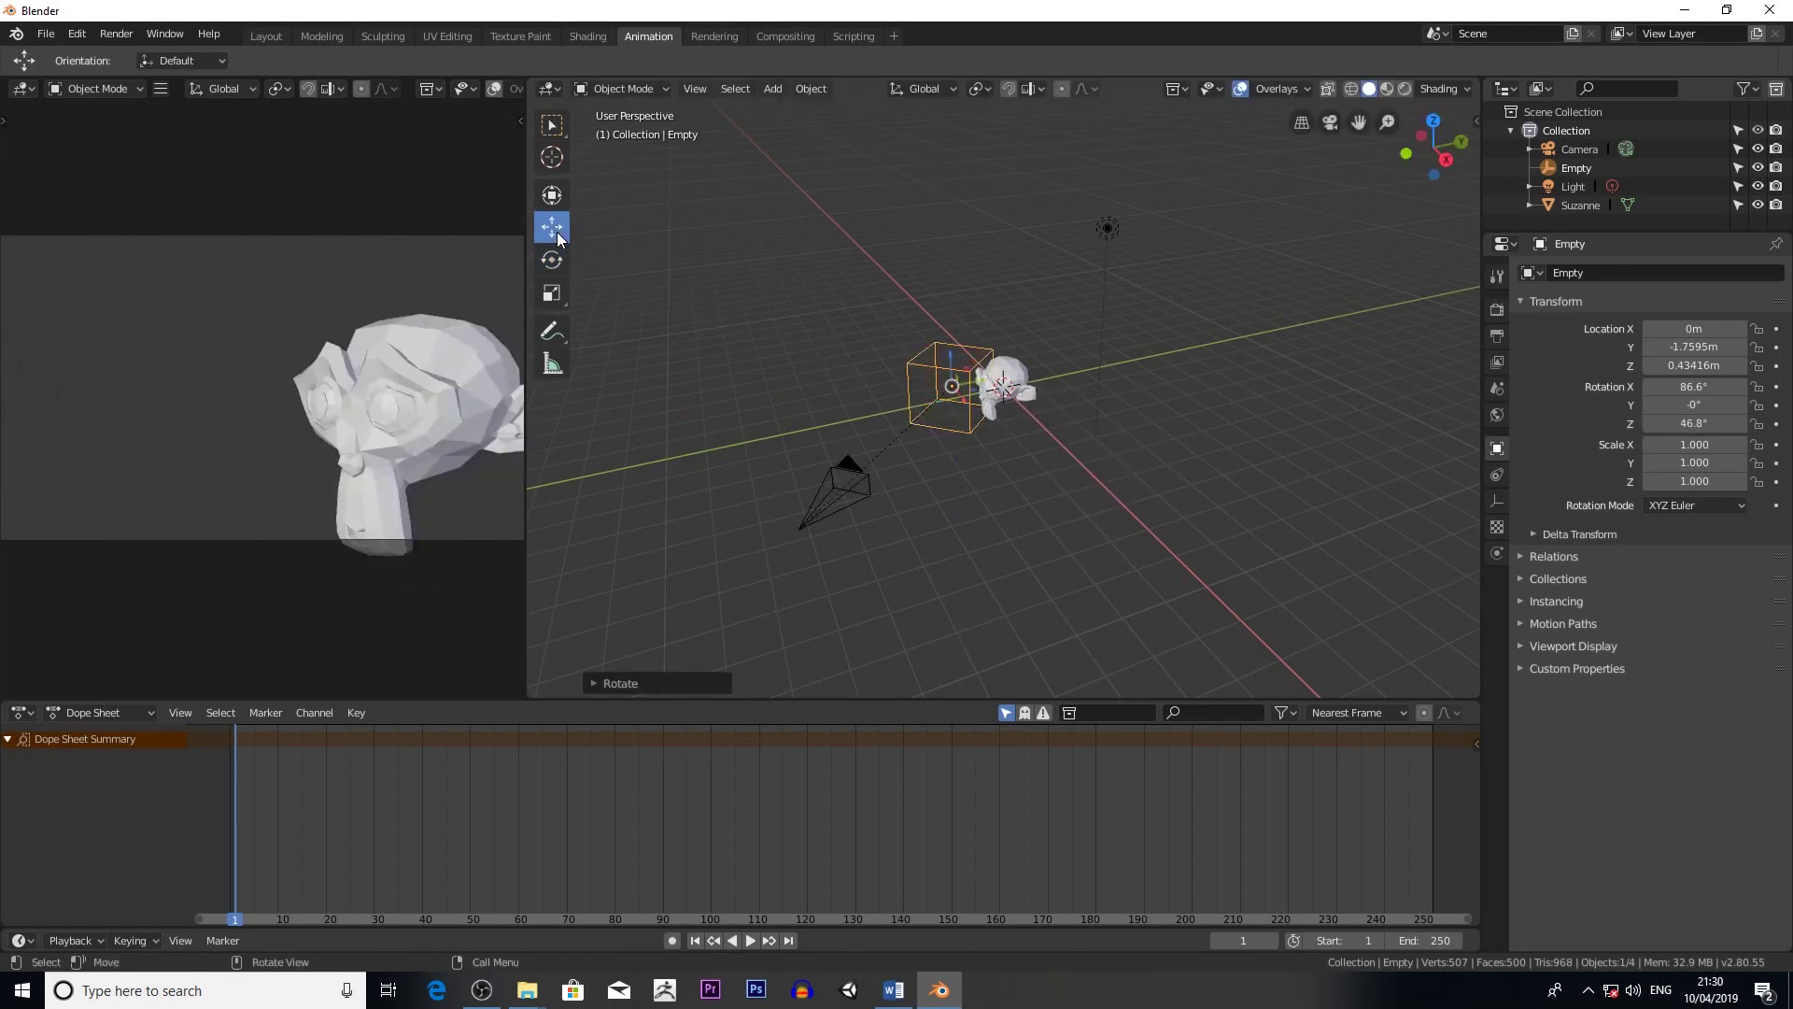
left_click_drag(1001, 393, 1030, 387)
left_click(557, 261)
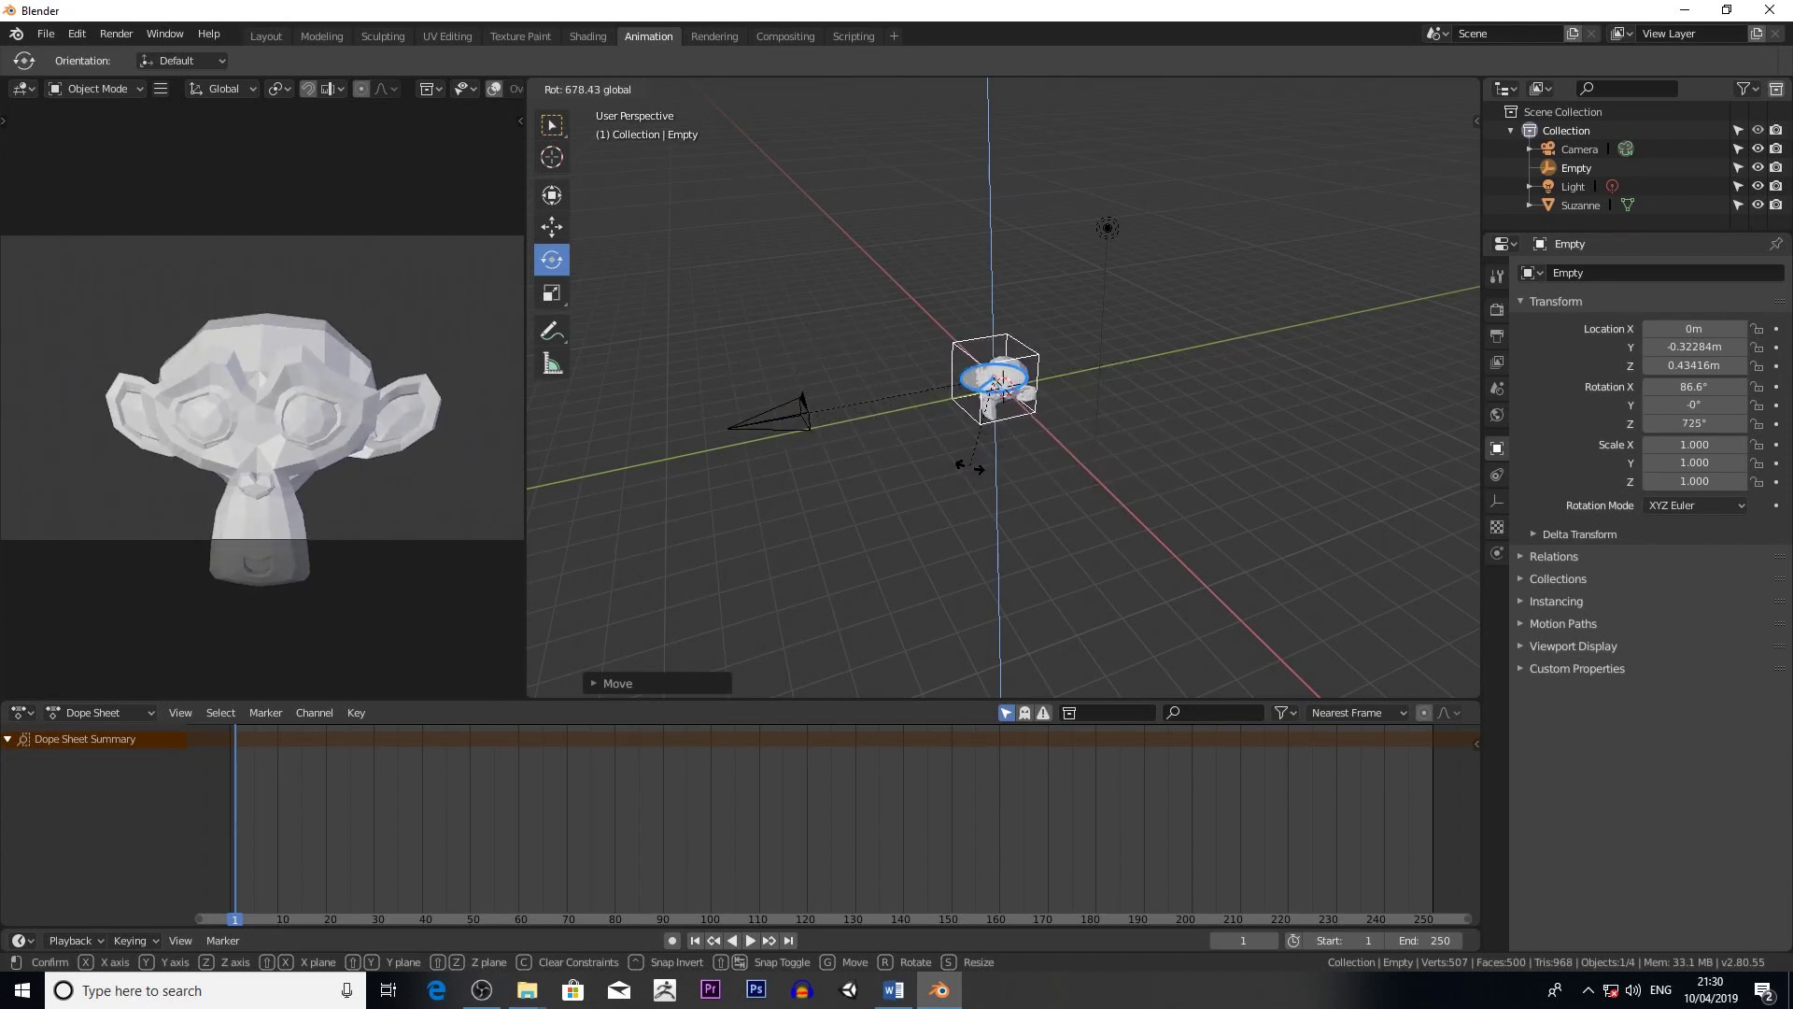
left_click(981, 467)
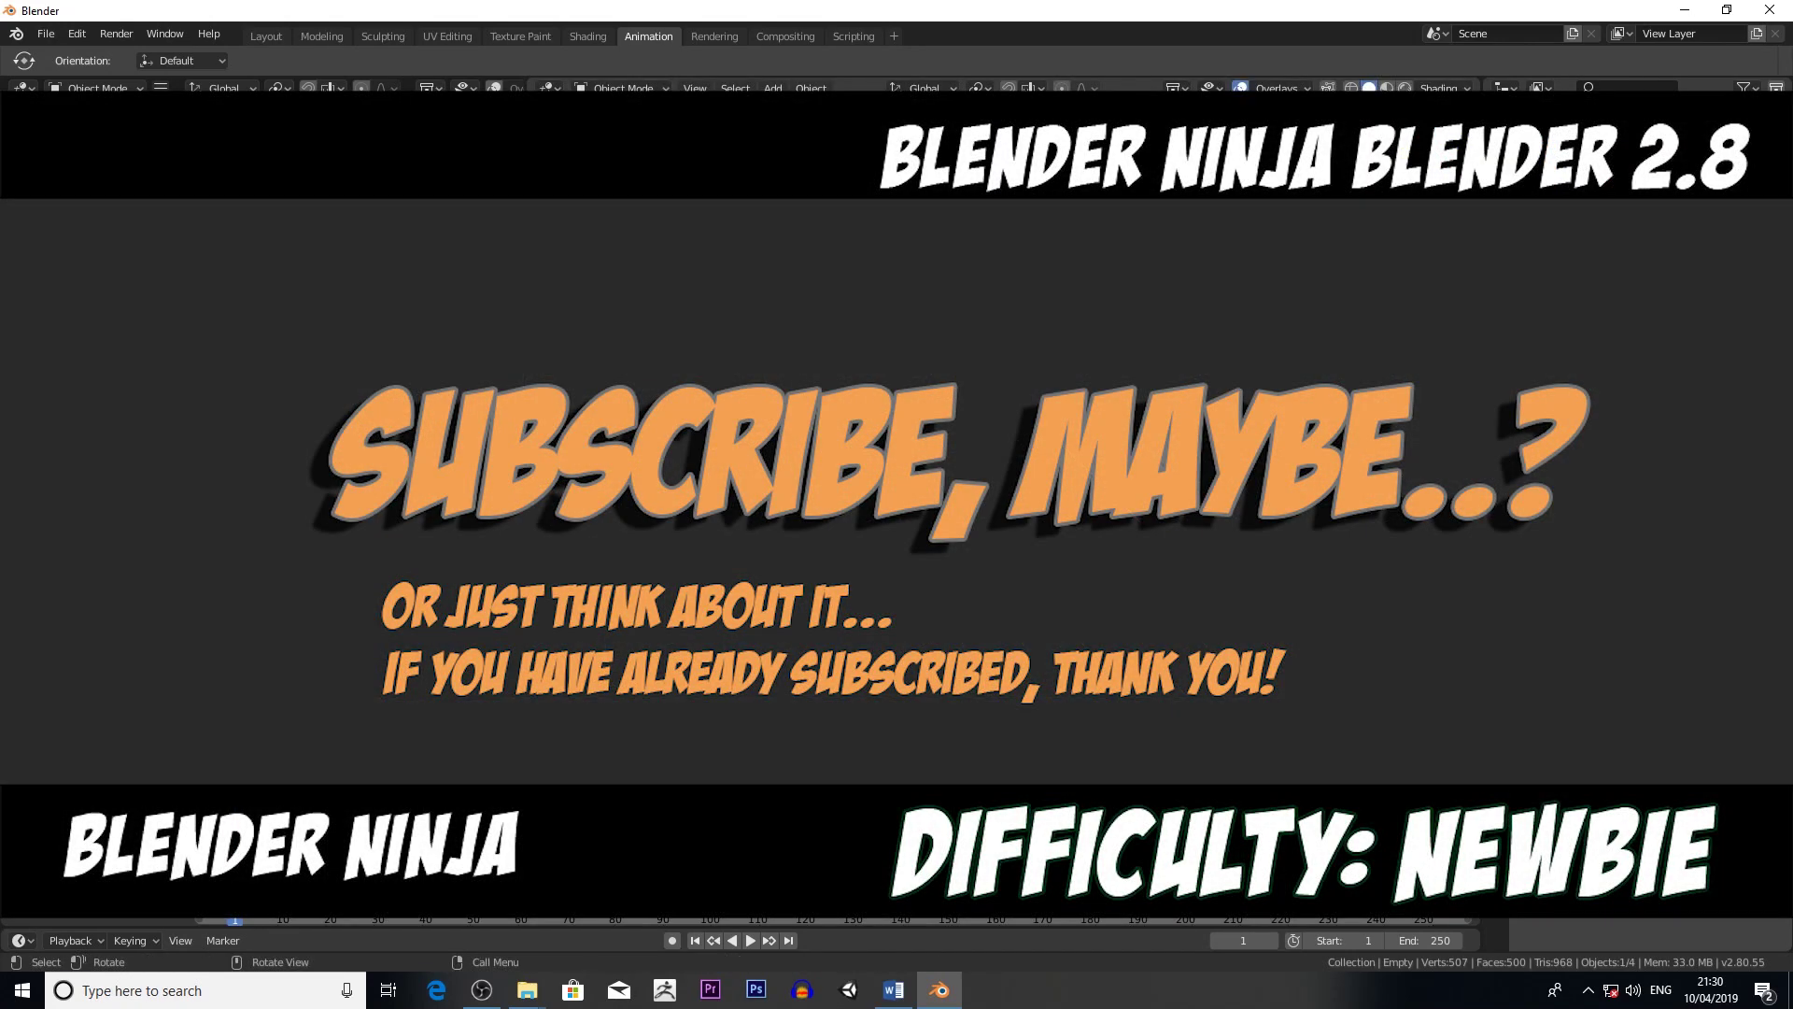